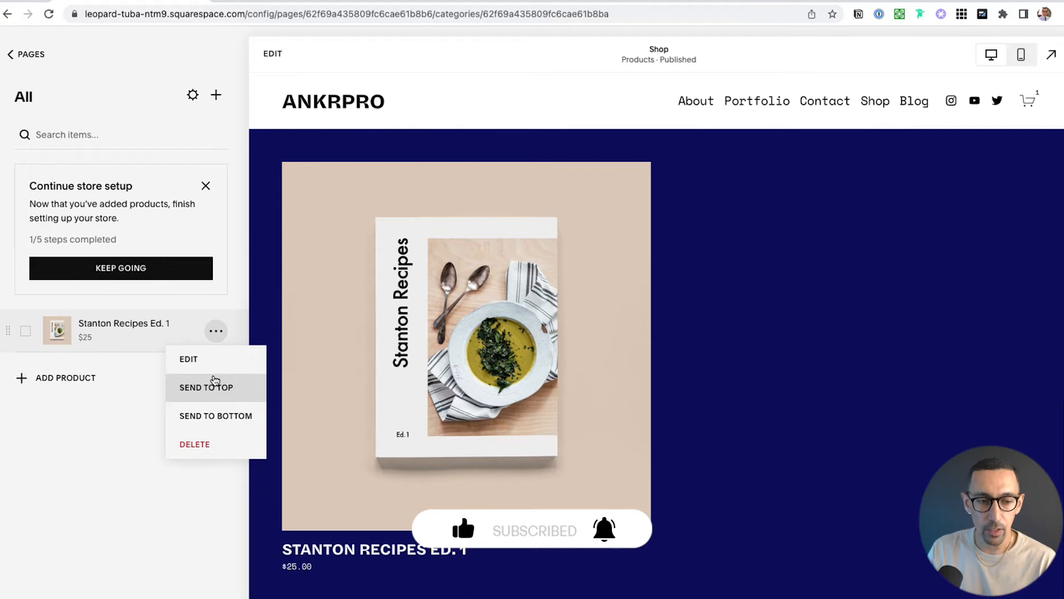
# Open the Stanton Recipes Ed. 1 product for editing and duplicate it
pyautogui.click(86, 451)
pyautogui.click(216, 332)
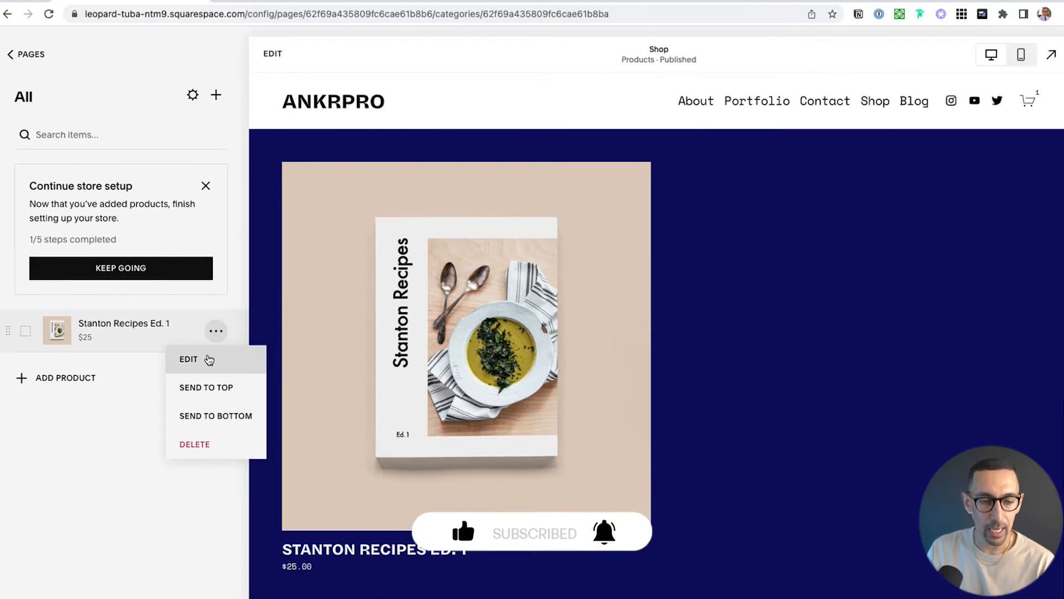
pyautogui.click(206, 358)
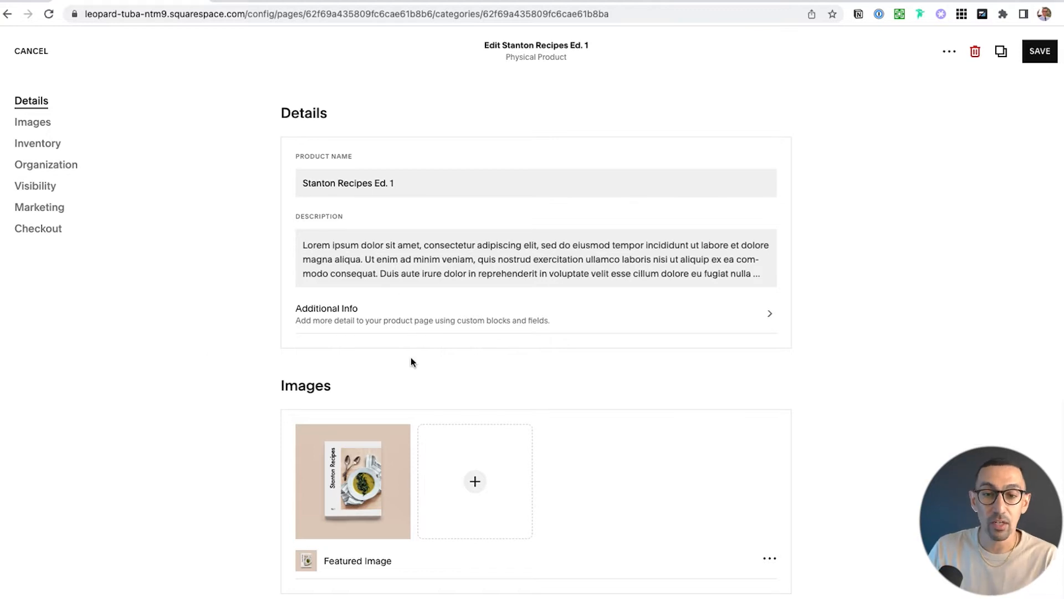
pyautogui.scroll(-20, 410, 355)
pyautogui.scroll(20, 410, 362)
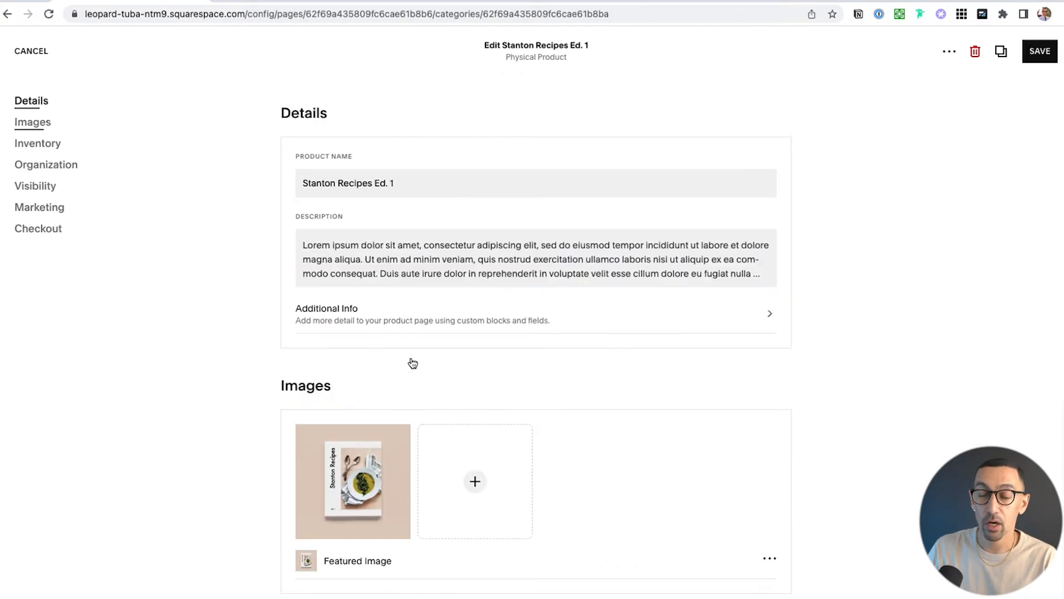
pyautogui.click(1000, 56)
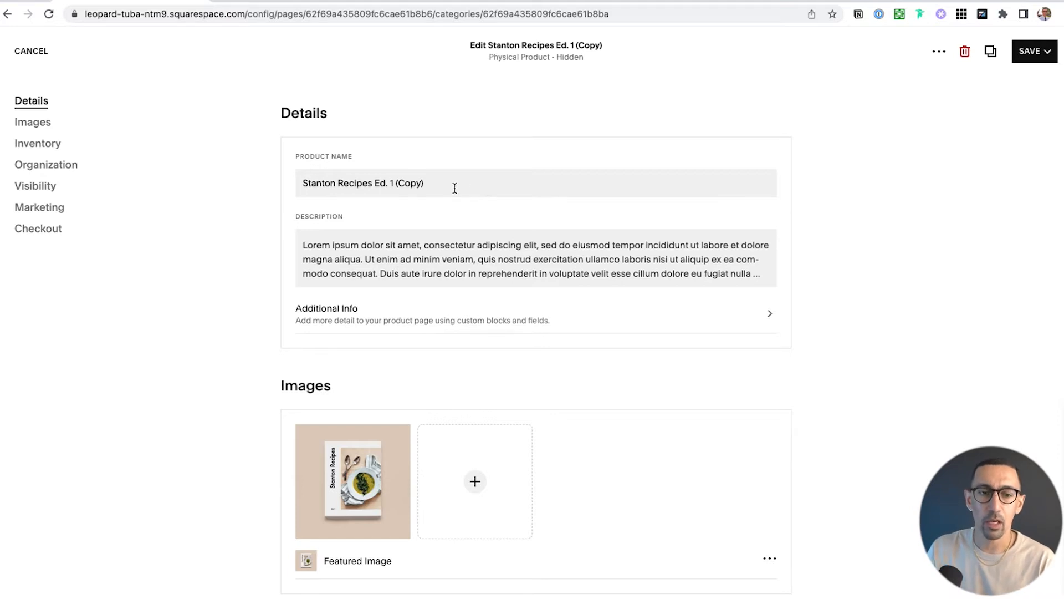
# Examine the duplicated product's name, description, images, inventory, visibility and marketing settings, including the URL slug in its SEO settings
pyautogui.moveTo(424, 183); pyautogui.dragTo(395, 187)
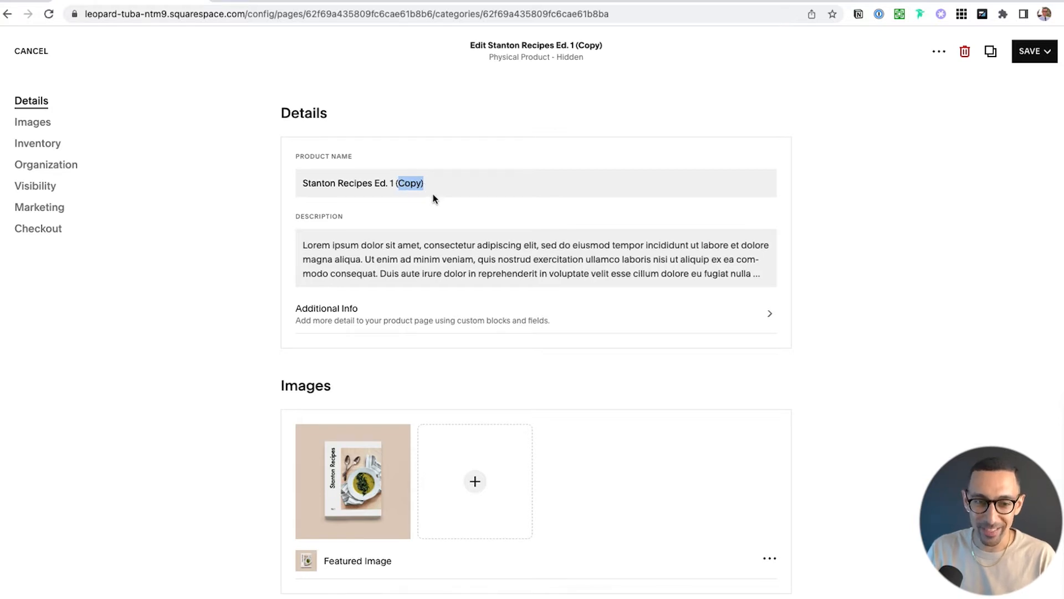
pyautogui.click(412, 228)
pyautogui.click(435, 246)
pyautogui.scroll(-5, 444, 254)
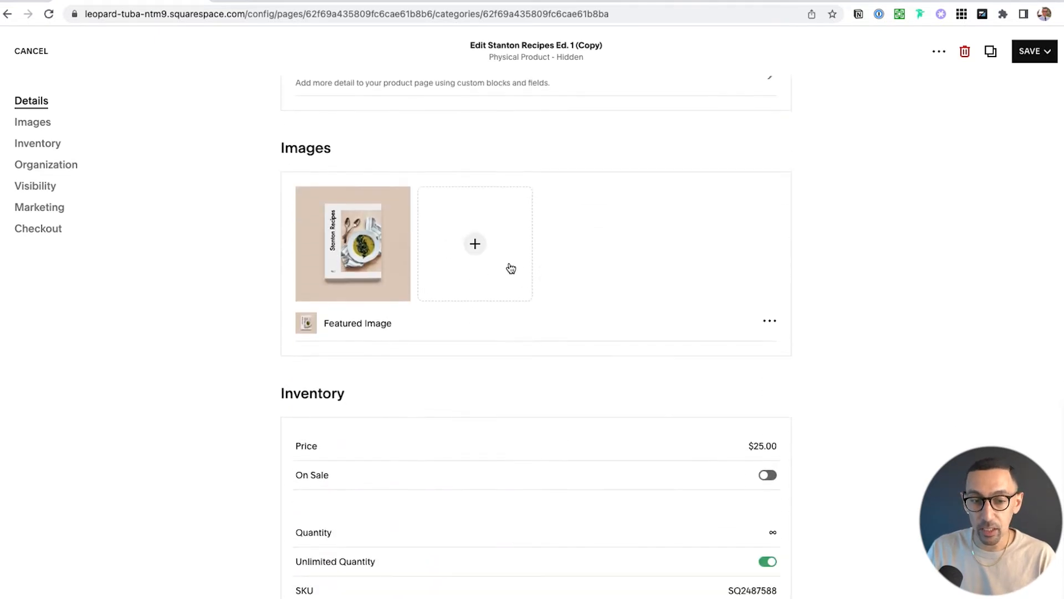
pyautogui.scroll(-5, 516, 268)
pyautogui.scroll(-8, 562, 254)
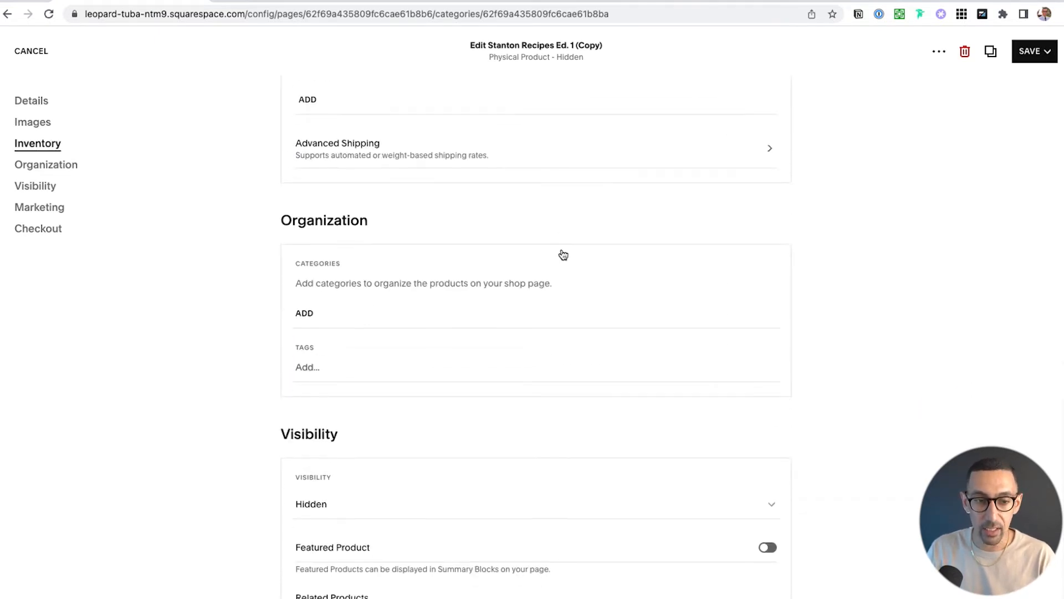
pyautogui.scroll(-4, 488, 288)
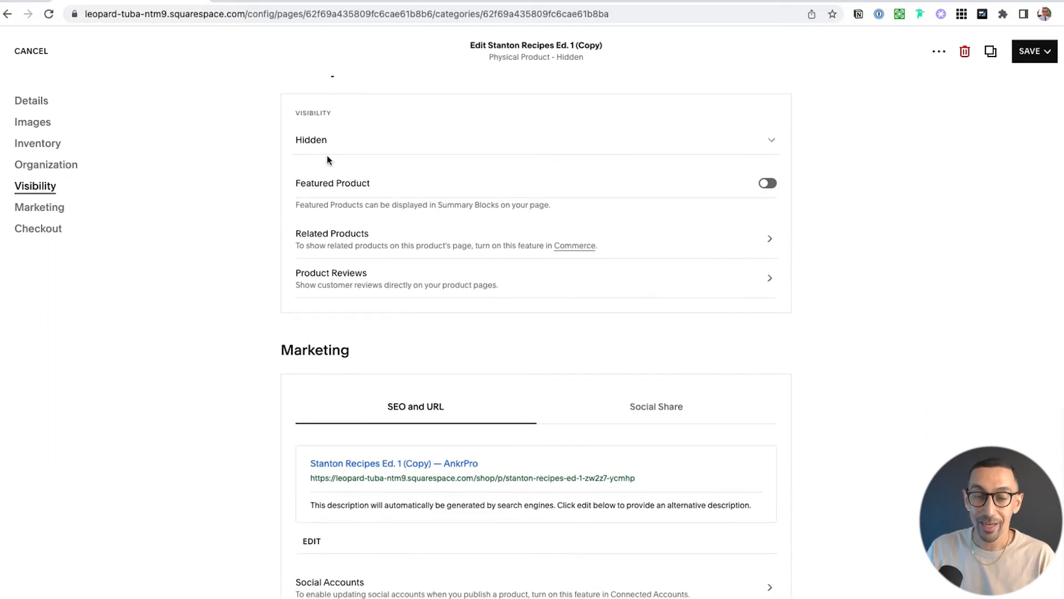
pyautogui.scroll(-5, 397, 209)
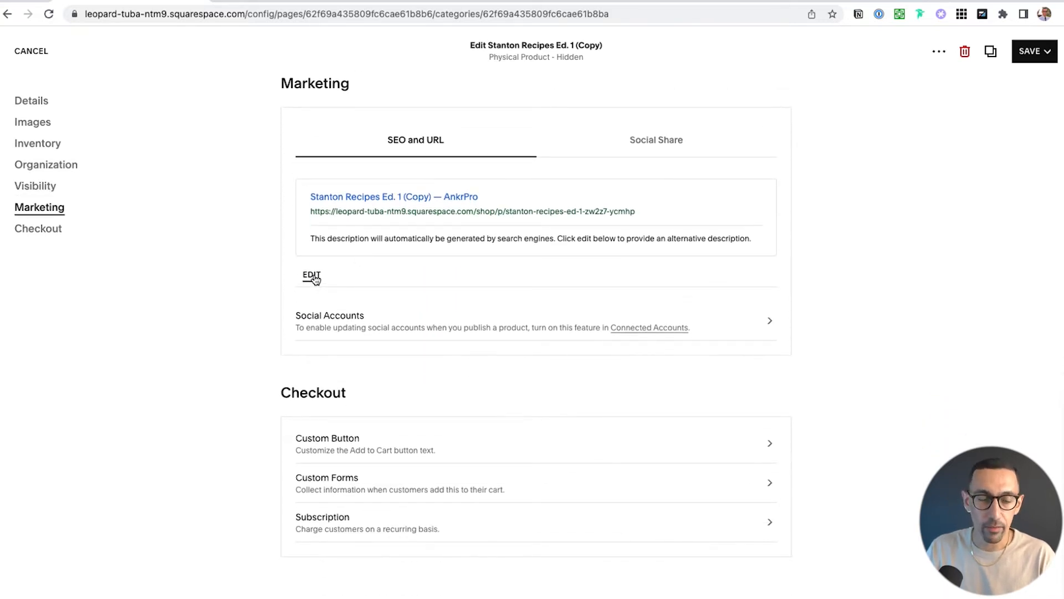
pyautogui.click(311, 274)
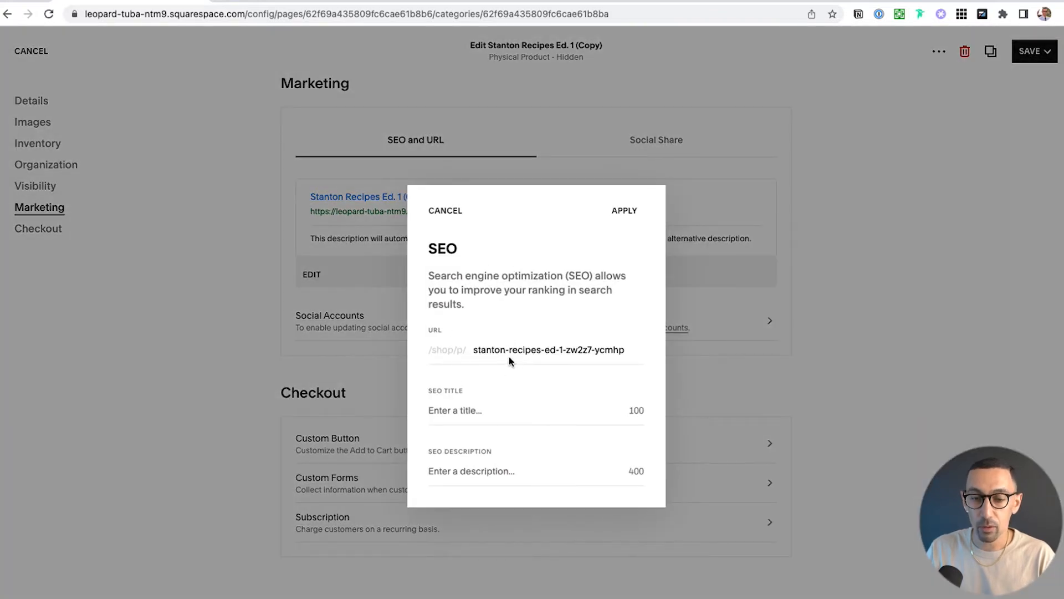
pyautogui.click(564, 350)
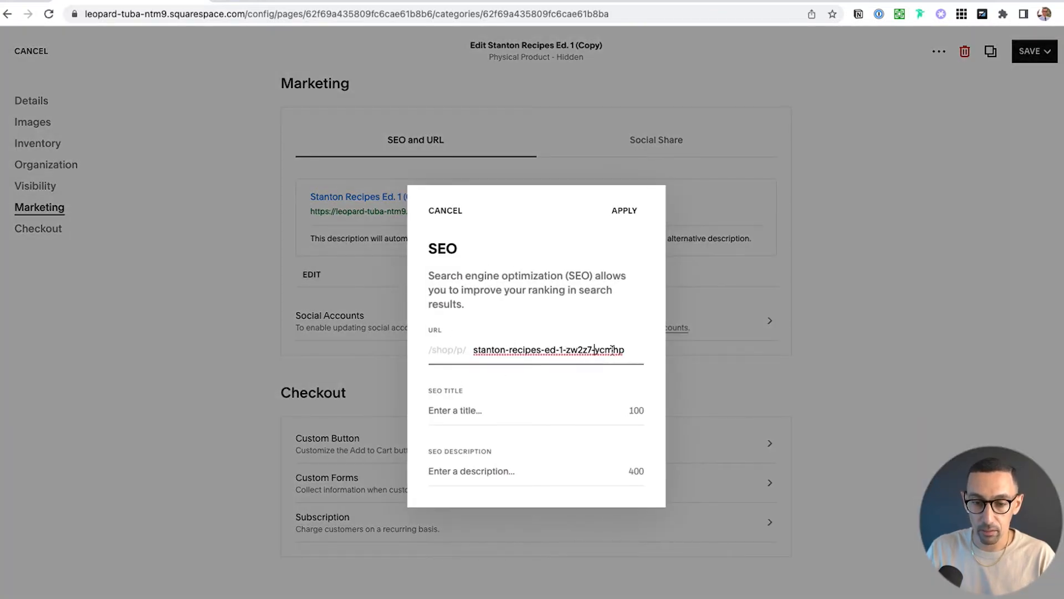
pyautogui.moveTo(638, 350); pyautogui.dragTo(455, 352)
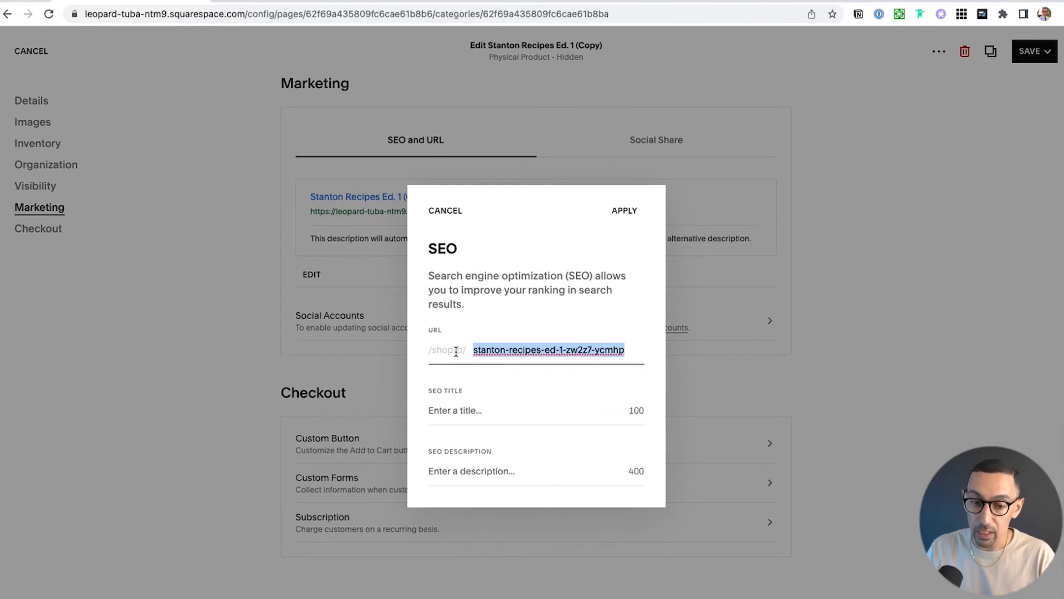
pyautogui.click(445, 211)
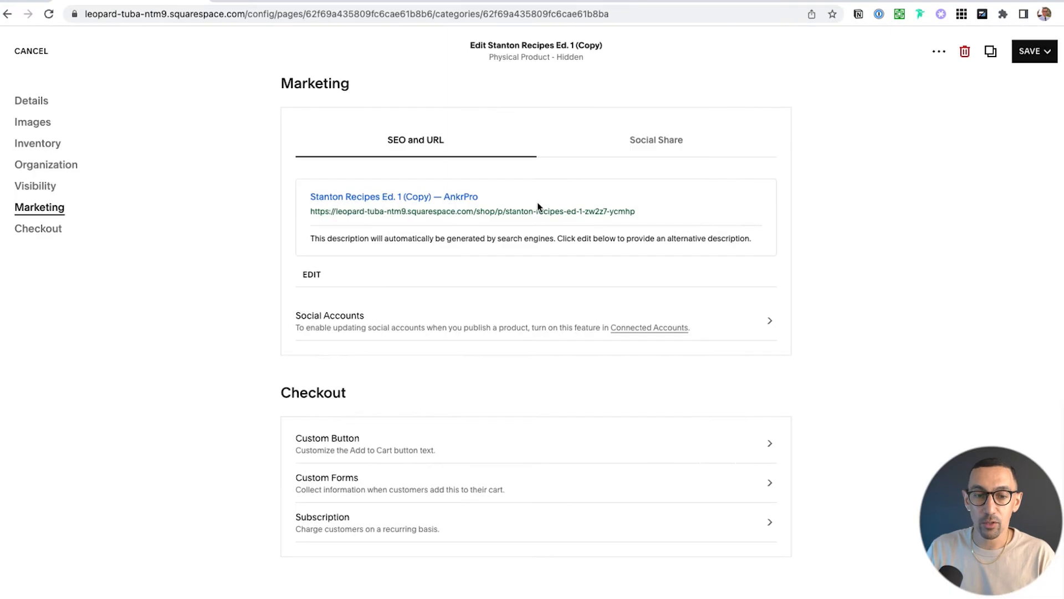
# Rename the duplicated product to "New Stanton Recipes Ed. 2"
pyautogui.scroll(20, 500, 207)
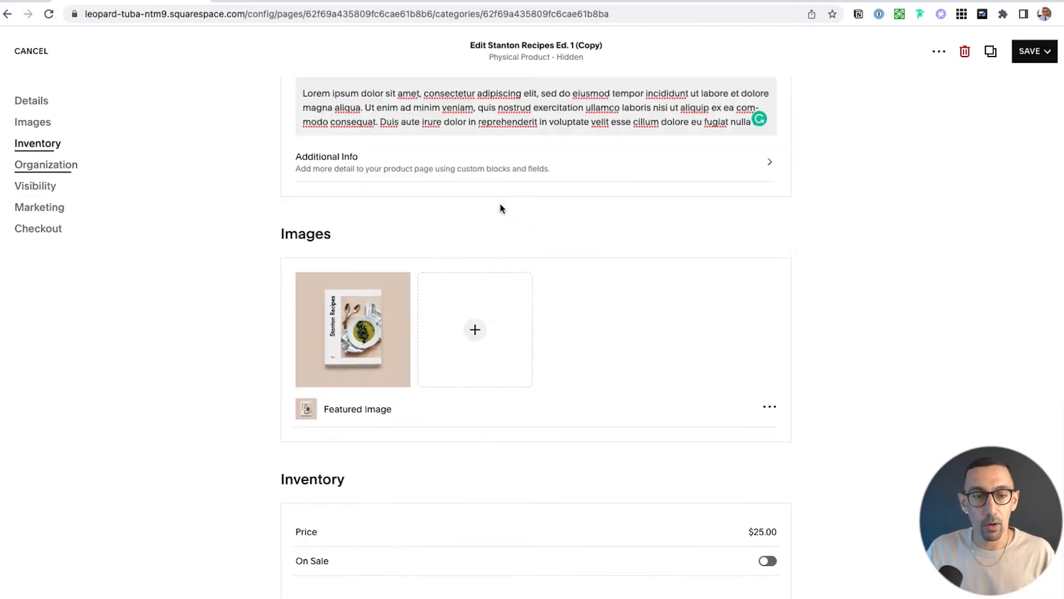
pyautogui.click(462, 181)
pyautogui.press('super+a')
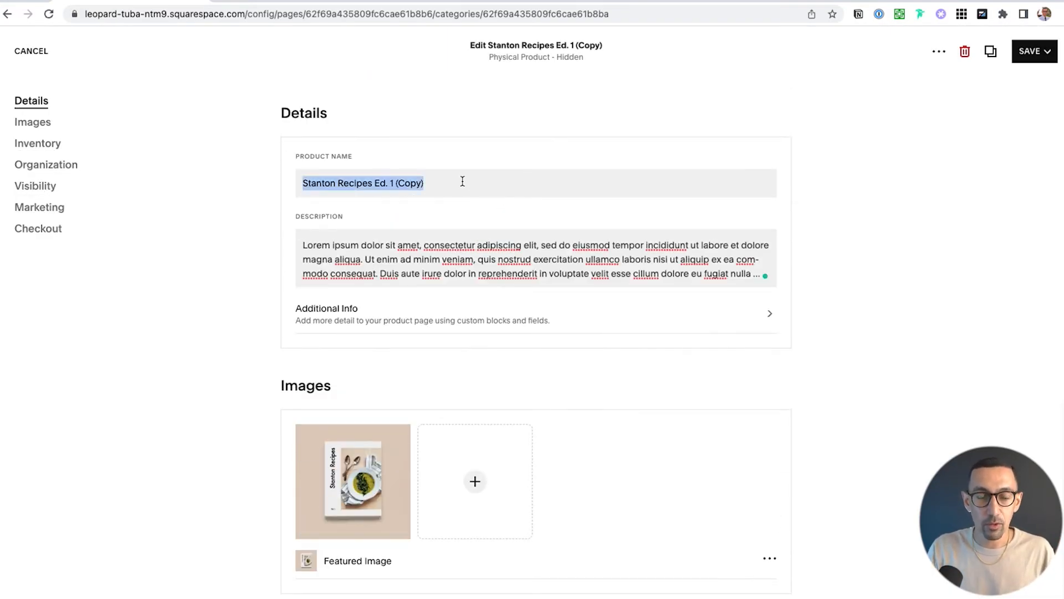
pyautogui.press('Left')
pyautogui.write('New')
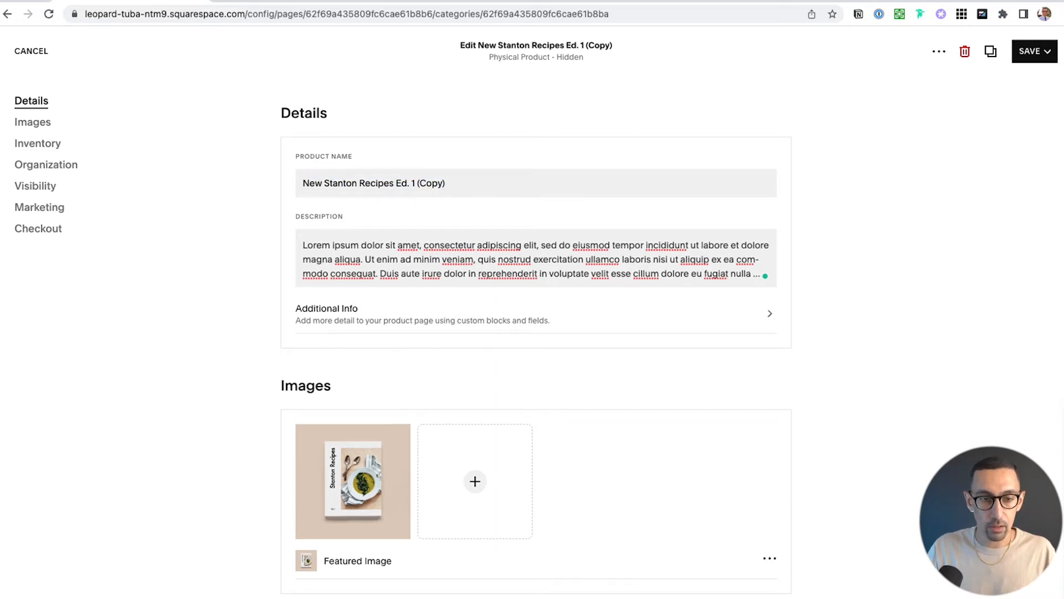
pyautogui.click(415, 183)
pyautogui.press('BackSpace')
pyautogui.write('2')
pyautogui.press('shift+super+Right')
pyautogui.press('BackSpace')
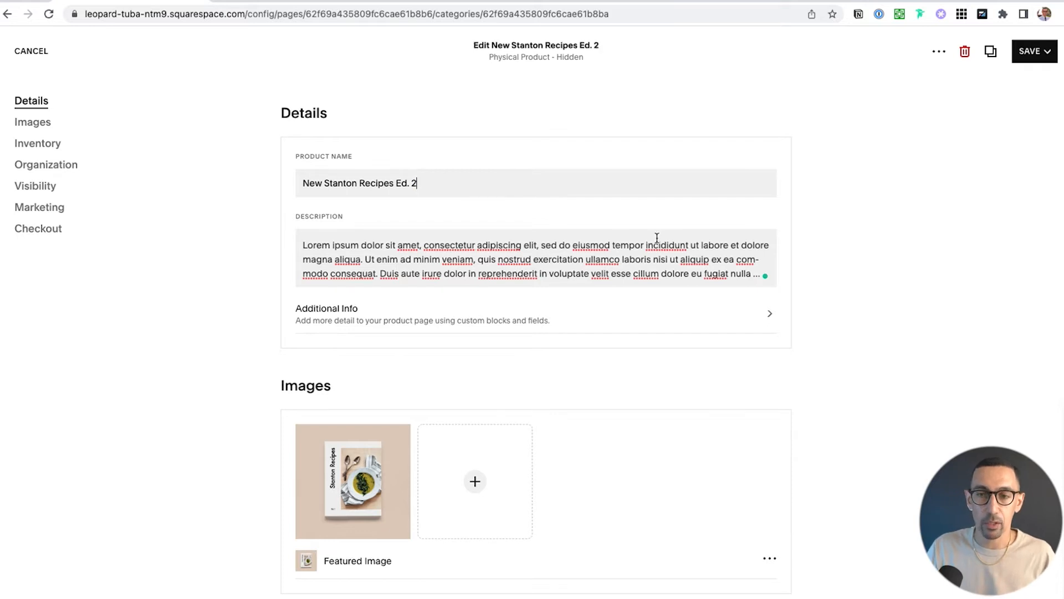
# Set the duplicated product's URL slug to "stanton-recipes-ed-2" in its SEO settings and apply the change
pyautogui.scroll(-15, 657, 237)
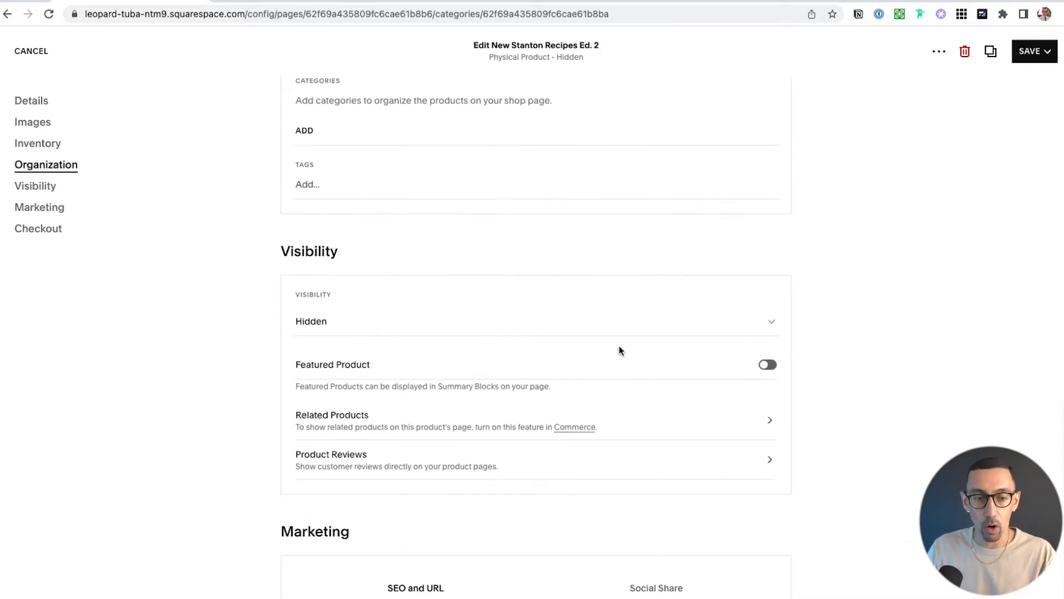
pyautogui.scroll(-5, 620, 350)
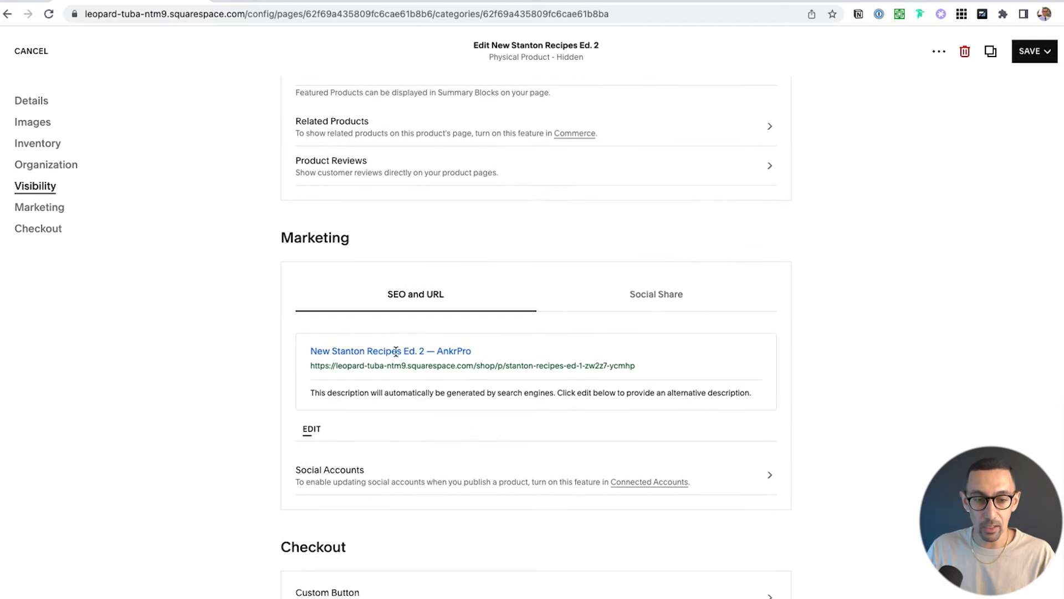
pyautogui.moveTo(345, 351); pyautogui.dragTo(461, 350)
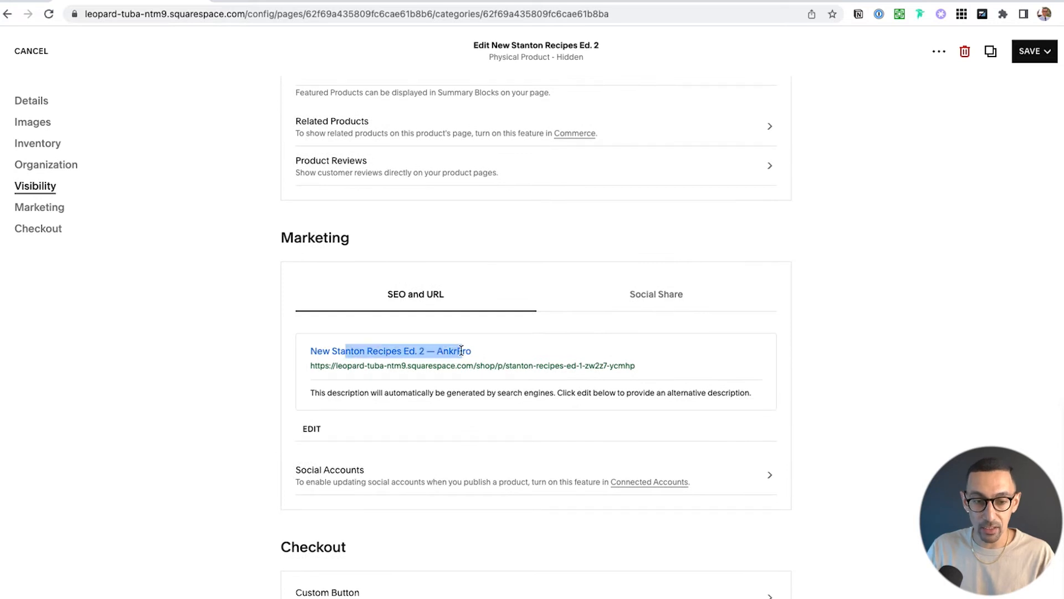
pyautogui.click(312, 428)
pyautogui.tripleClick(513, 349)
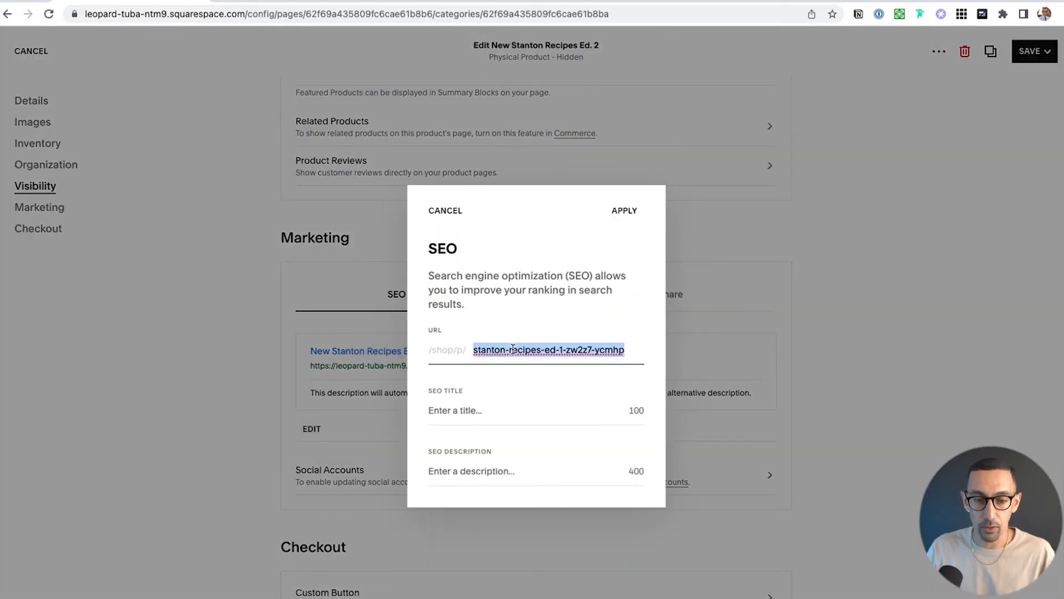
pyautogui.press('Right')
pyautogui.press('BackSpace')
pyautogui.press('BackSpace')
pyautogui.press('BackSpace')
pyautogui.press('BackSpace')
pyautogui.press('BackSpace')
pyautogui.press('BackSpace')
pyautogui.press('BackSpace')
pyautogui.press('BackSpace')
pyautogui.press('BackSpace')
pyautogui.press('BackSpace')
pyautogui.press('BackSpace')
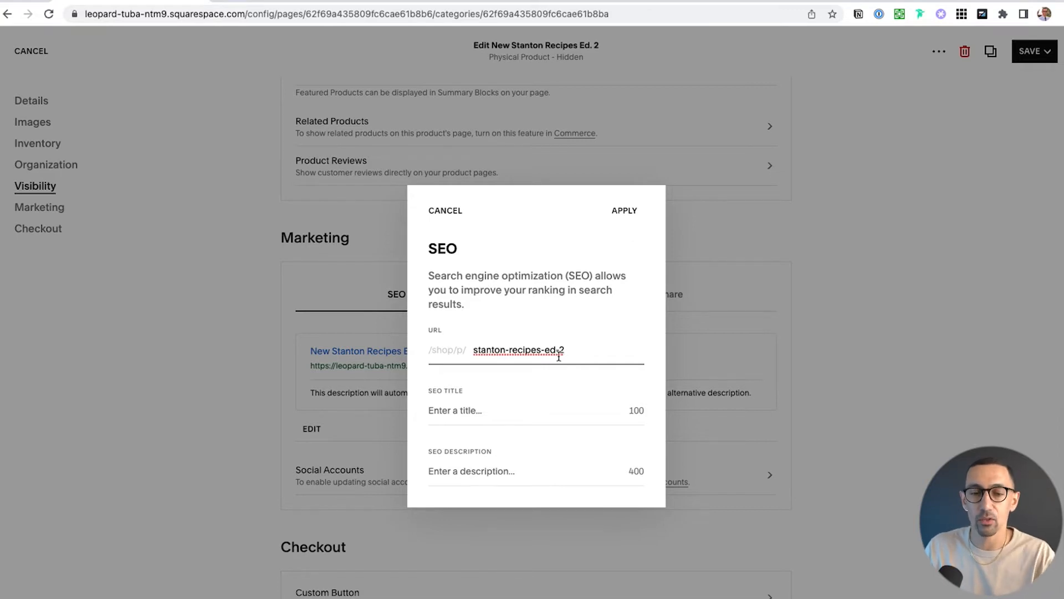
pyautogui.click(627, 211)
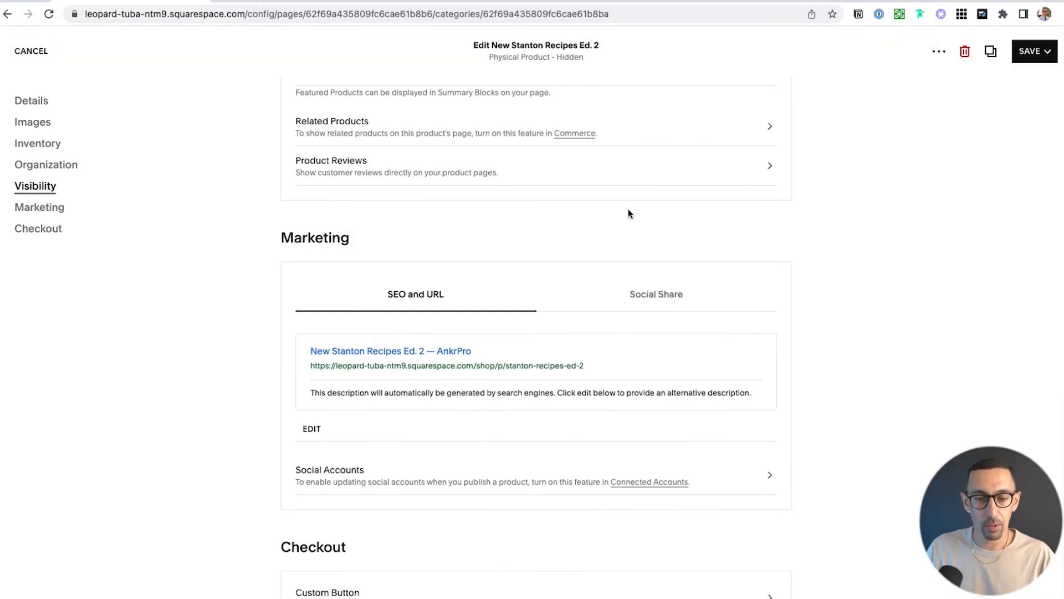
# Publish the New Stanton Recipes Ed. 2 product to the shop
pyautogui.scroll(-5, 620, 306)
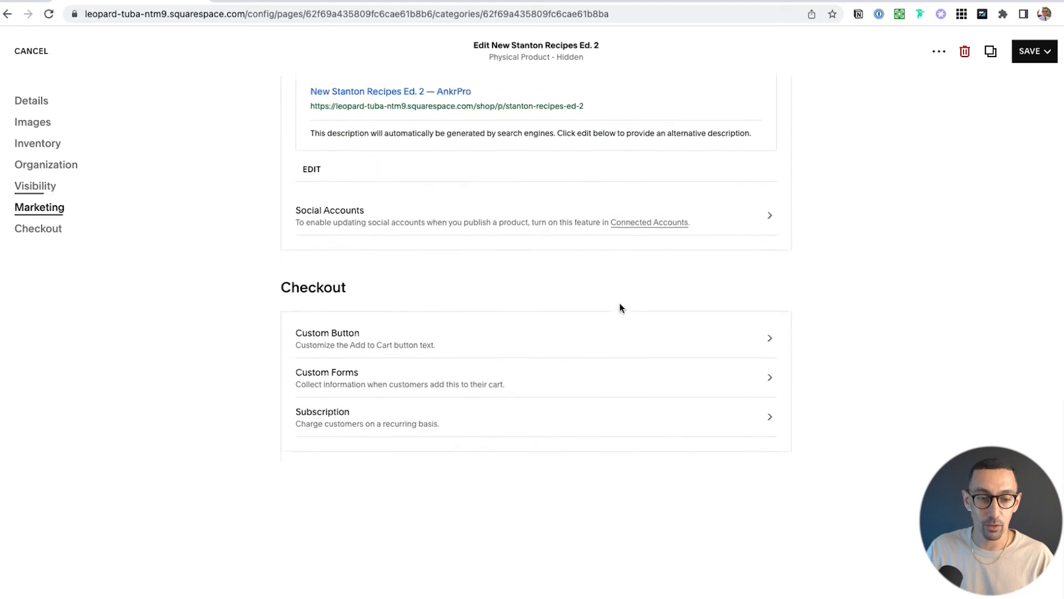
pyautogui.click(1046, 52)
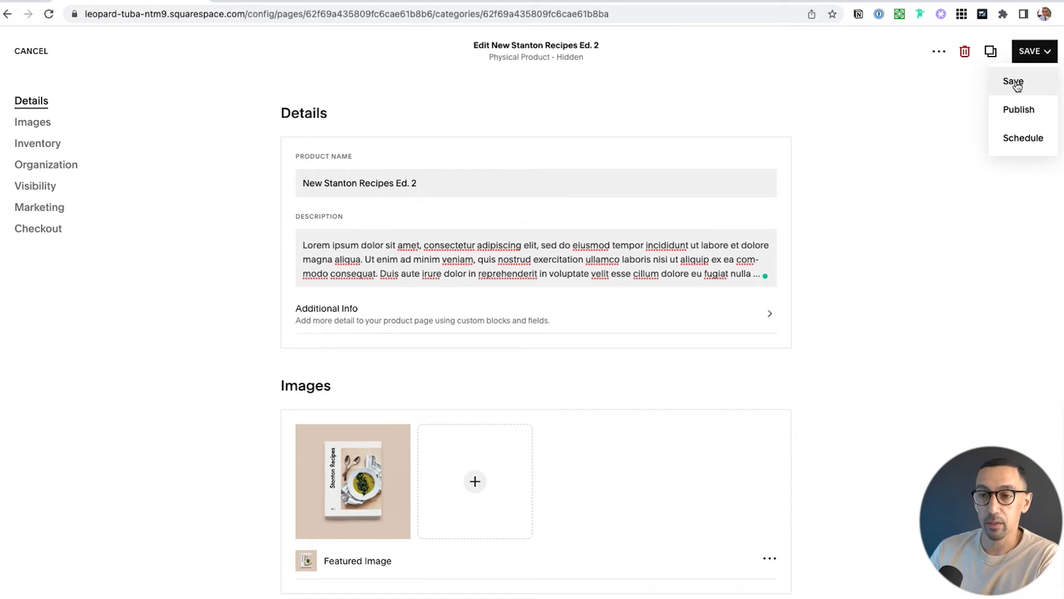
pyautogui.click(1026, 113)
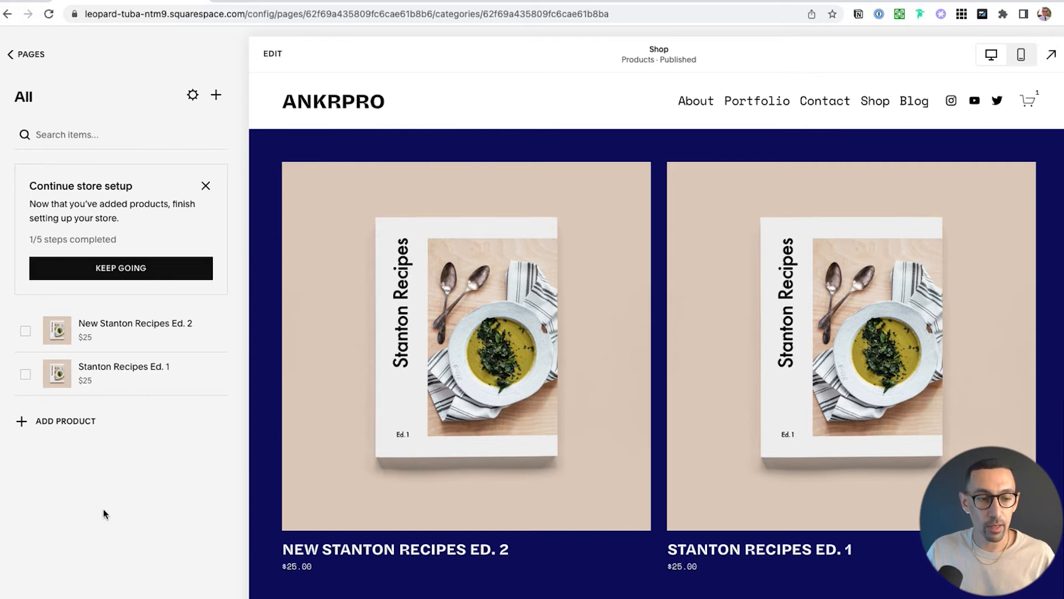
# Open the New Stanton Recipes Ed. 2 product for editing and duplicate it
pyautogui.moveTo(214, 332)
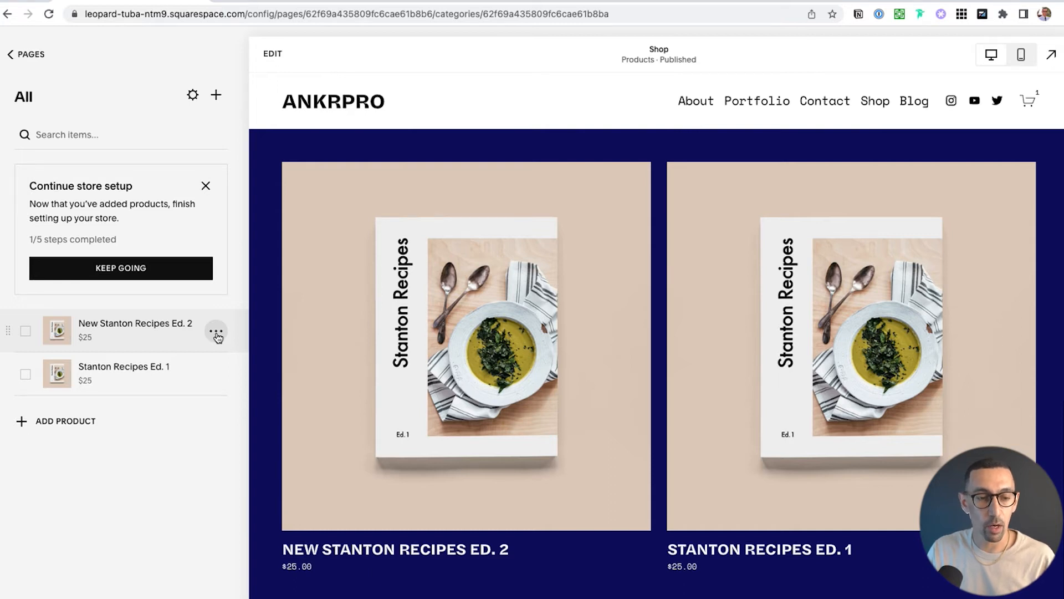
pyautogui.click(216, 332)
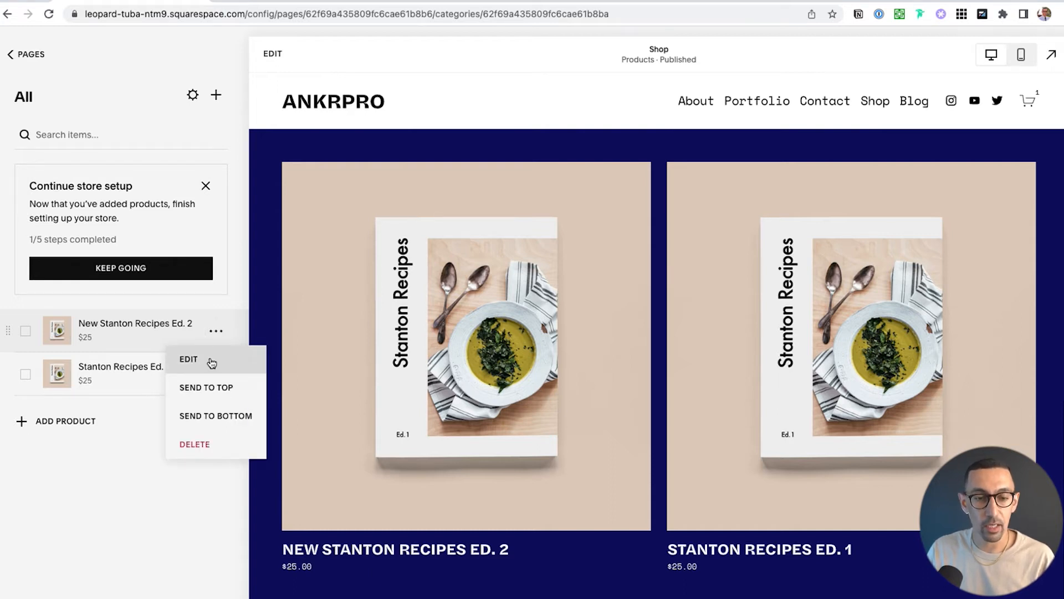
pyautogui.click(211, 360)
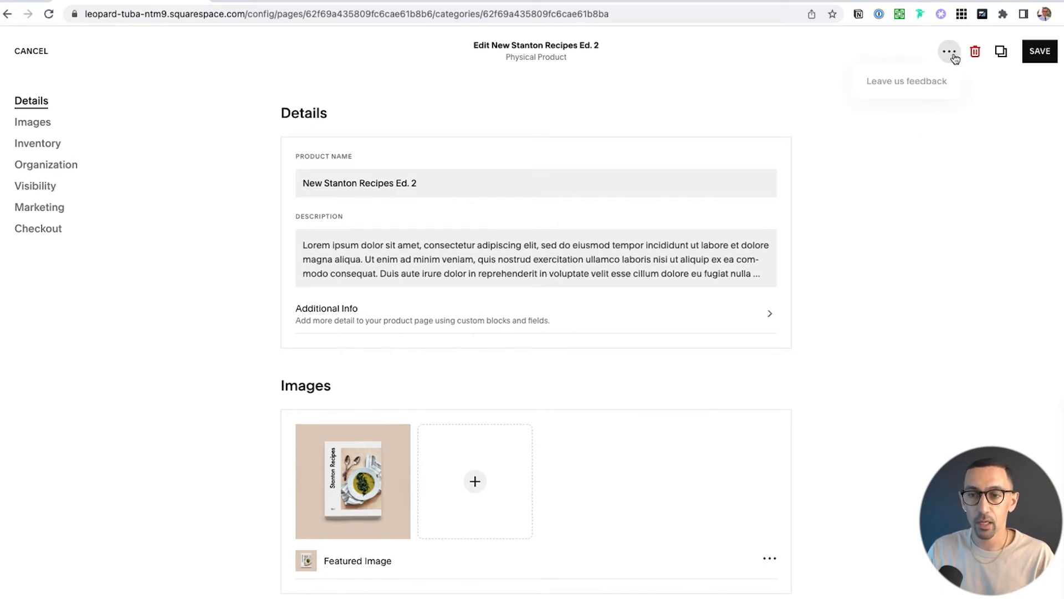
pyautogui.click(1002, 54)
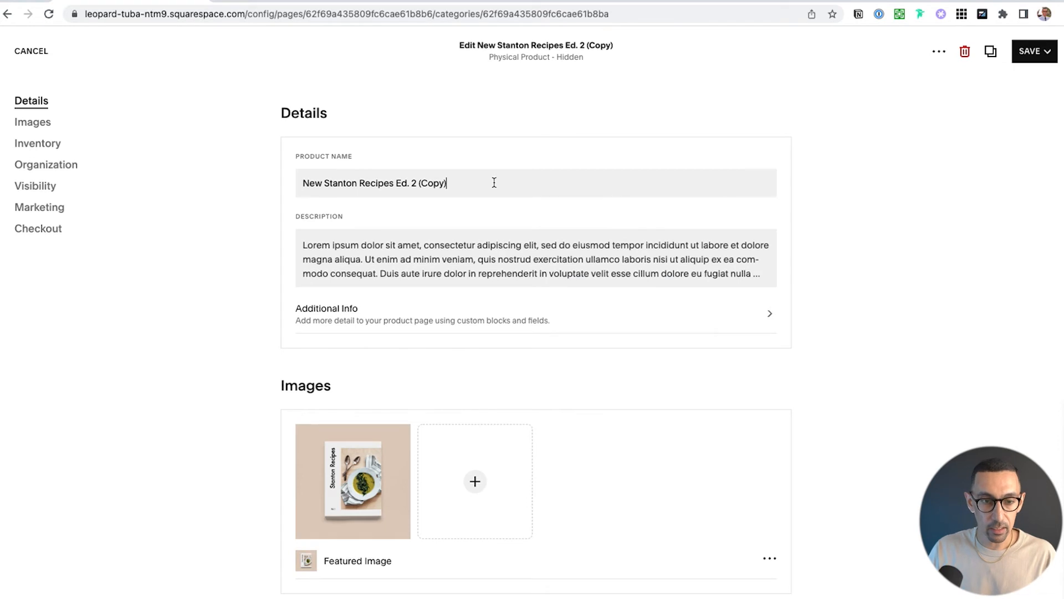
# Rename the new copy to "Template" and delete all of its description text
pyautogui.tripleClick(494, 183)
pyautogui.press('BackSpace')
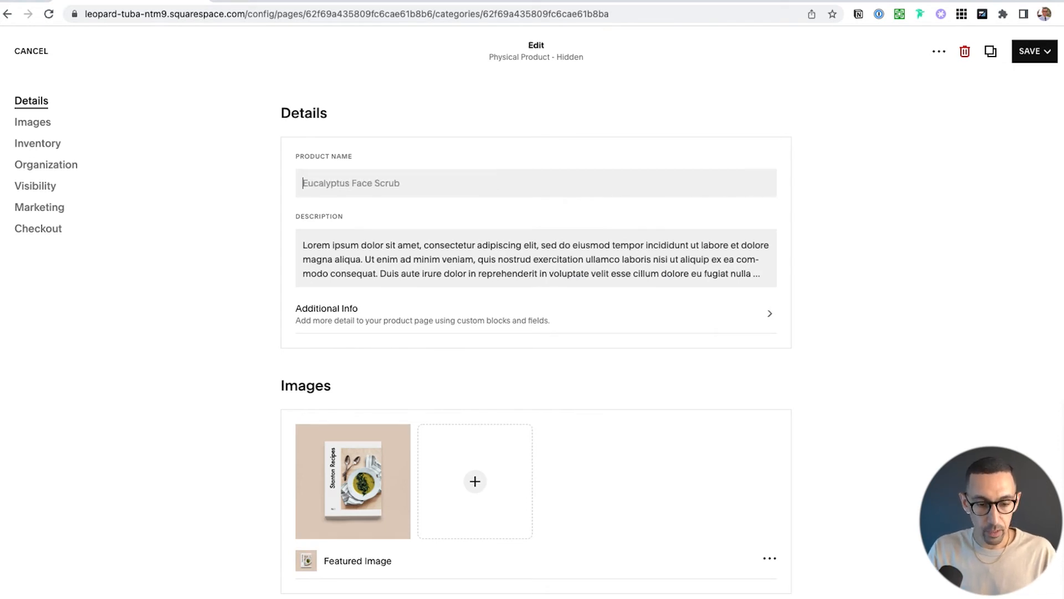
pyautogui.write('Template')
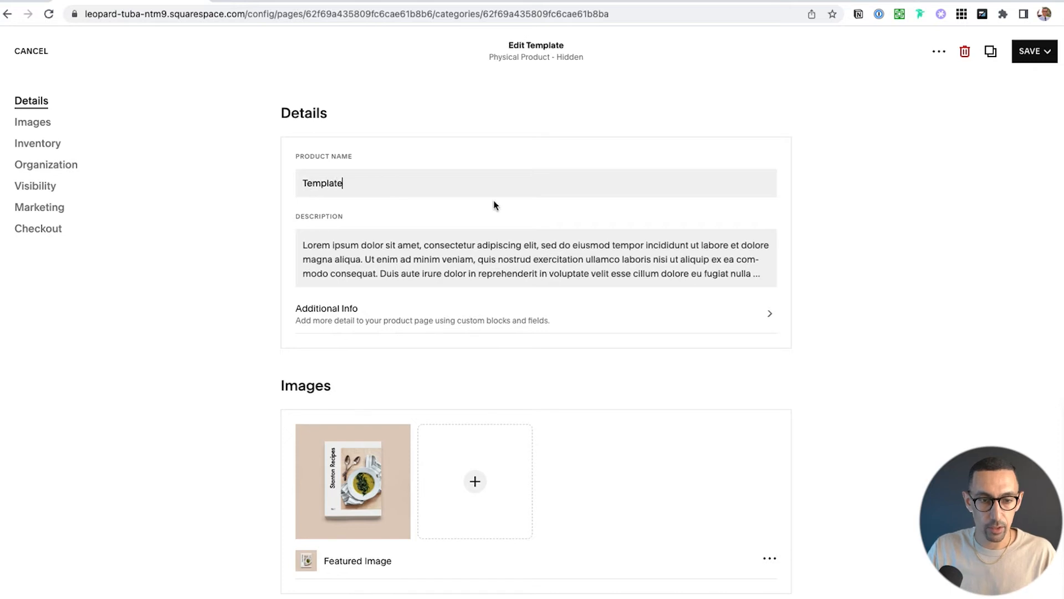
pyautogui.click(499, 262)
pyautogui.press('super+a')
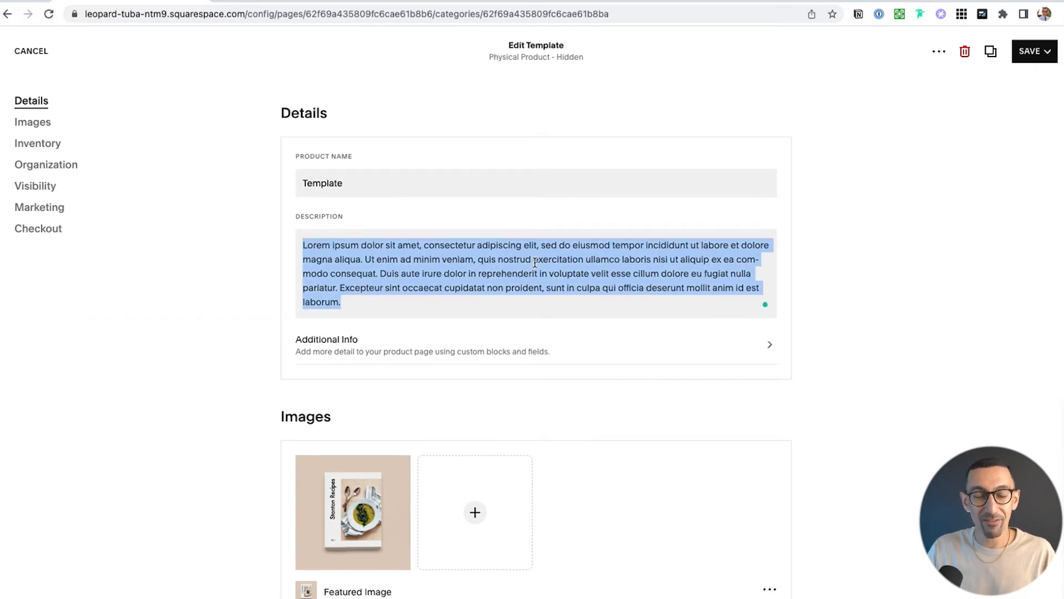
pyautogui.press('BackSpace')
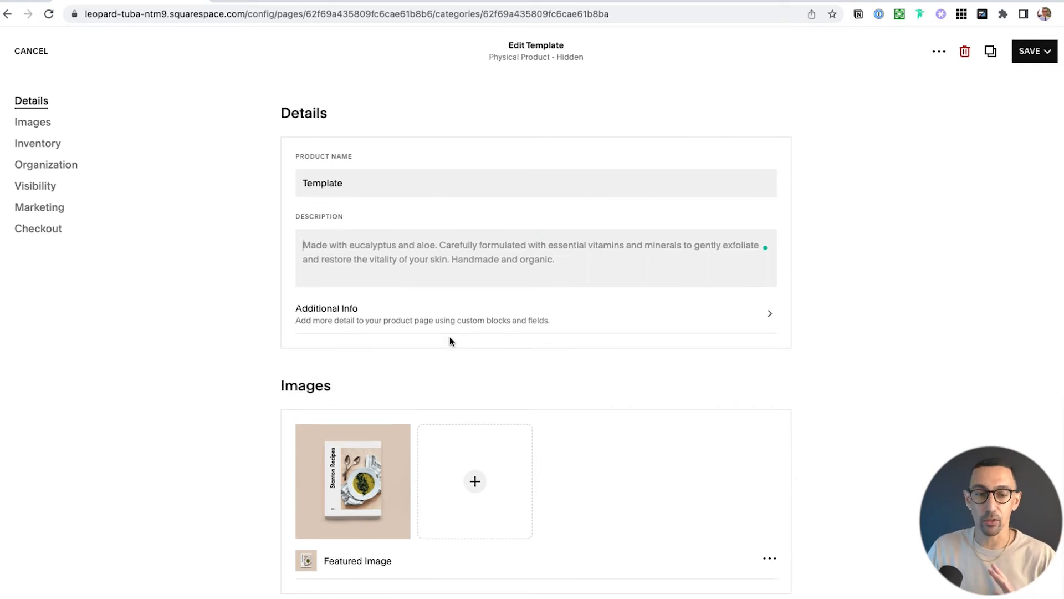
pyautogui.scroll(-3, 492, 344)
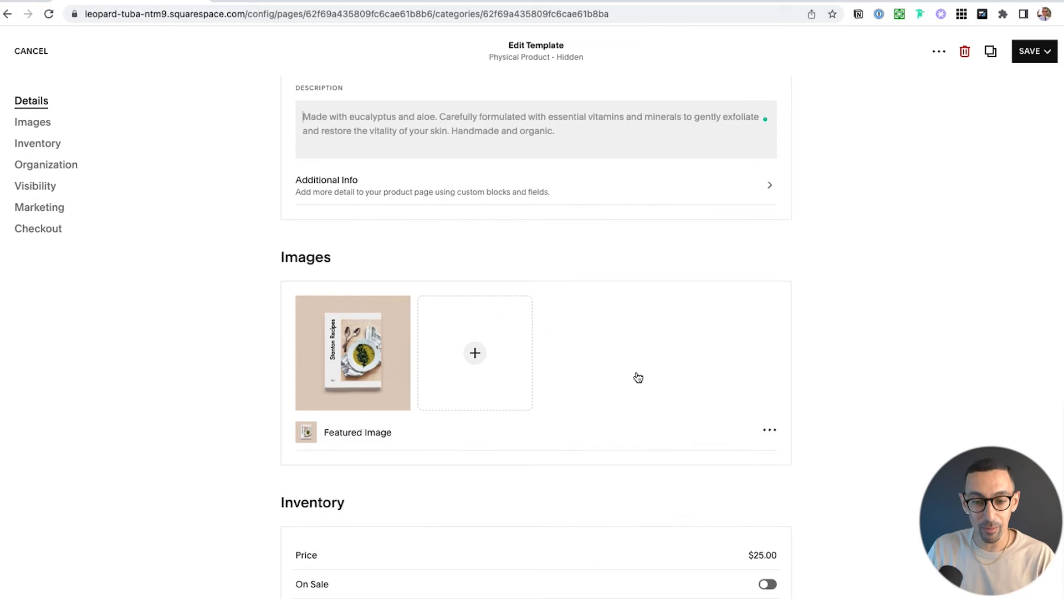
# Delete the featured image from the Template product and confirm the deletion
pyautogui.click(771, 431)
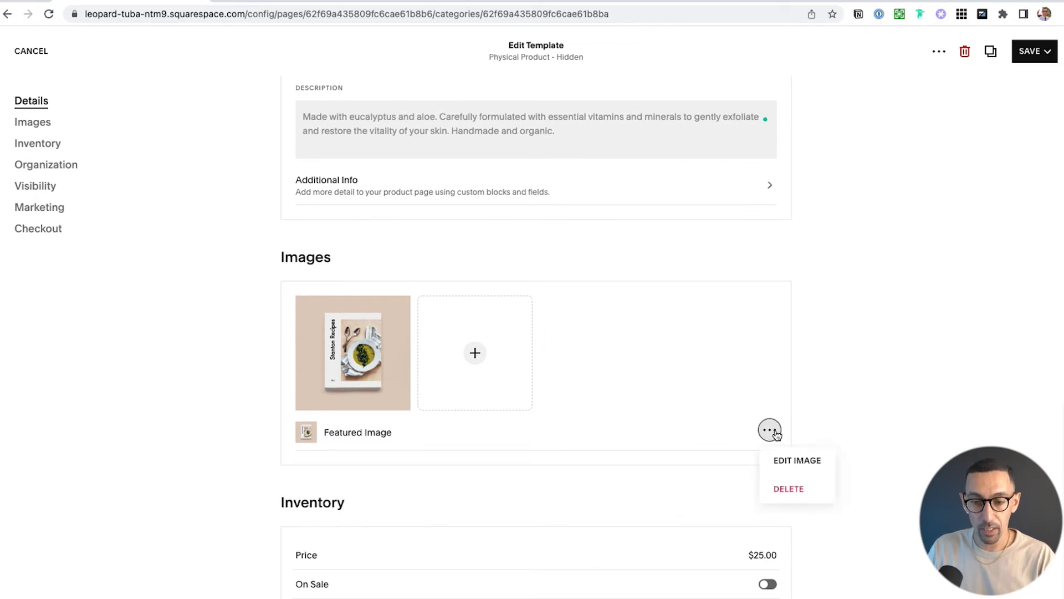
pyautogui.click(798, 489)
pyautogui.click(399, 312)
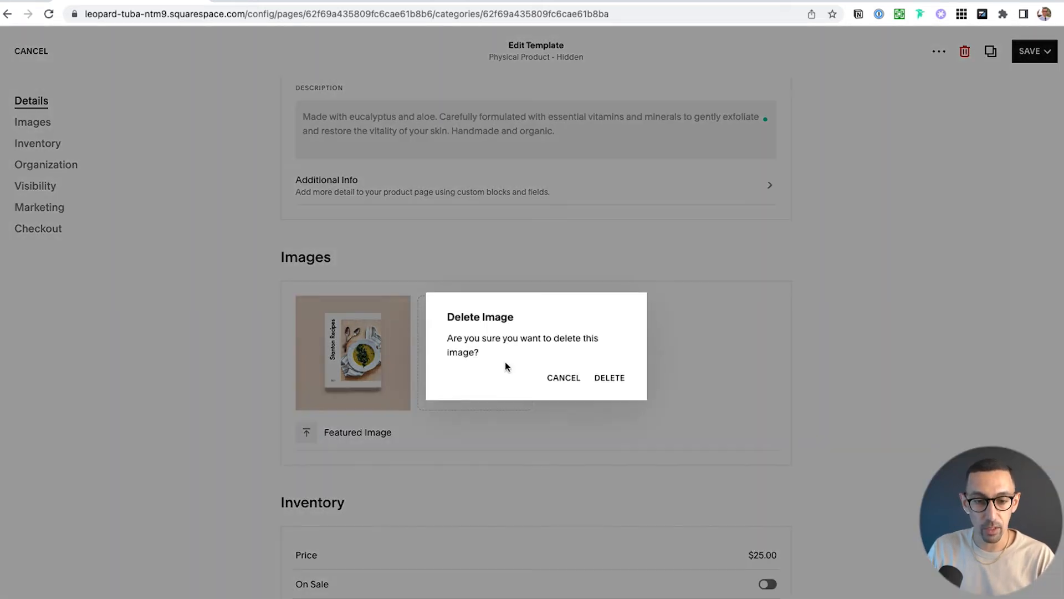
pyautogui.click(608, 380)
# Turn off unlimited quantity and set the stock to 34, and put the product on sale at $15.00
pyautogui.scroll(-6, 644, 394)
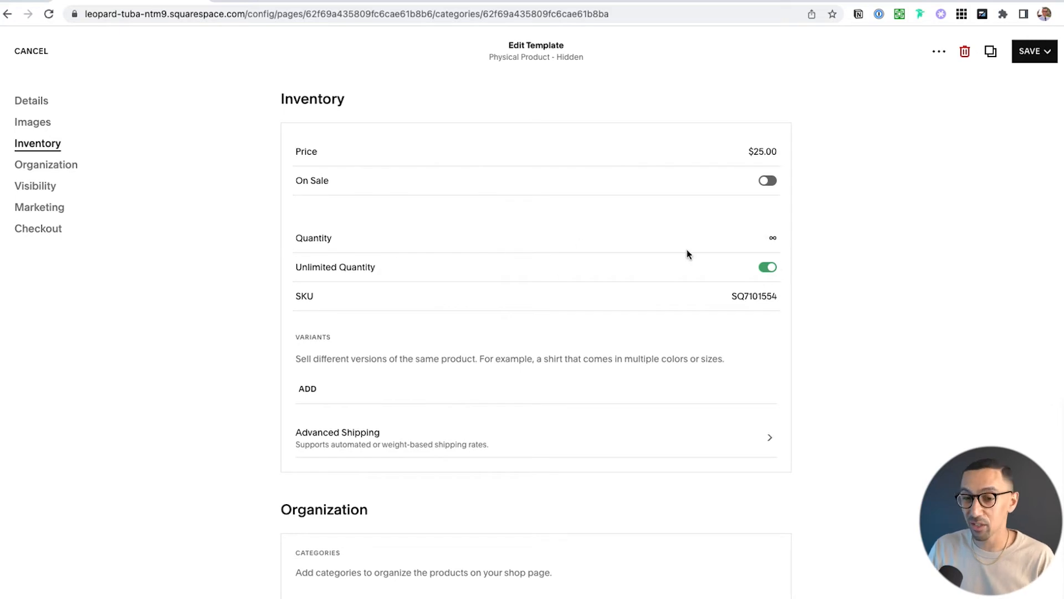
pyautogui.click(767, 267)
pyautogui.click(768, 249)
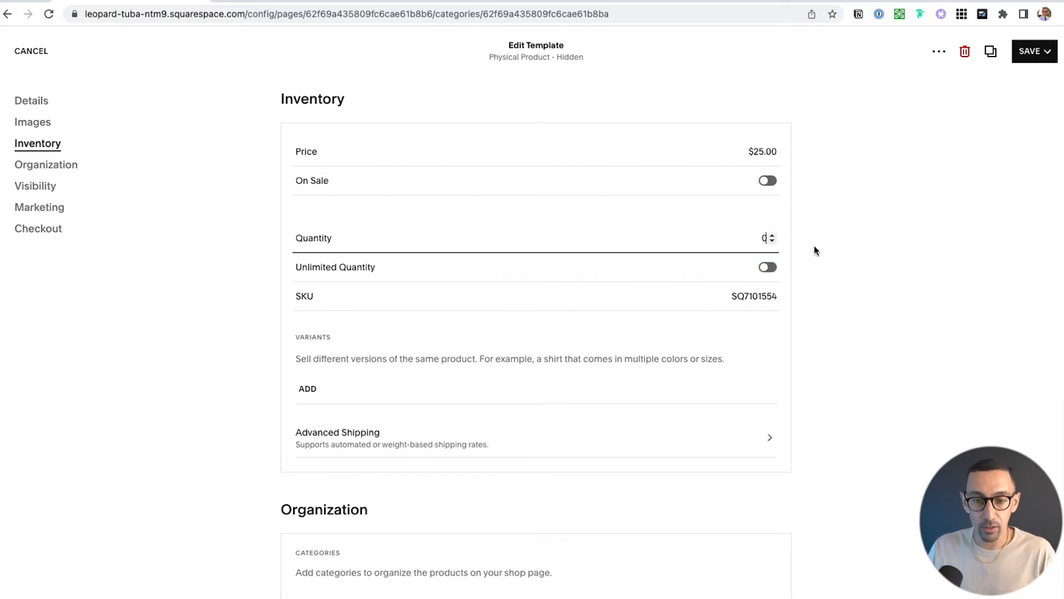
pyautogui.click(767, 181)
pyautogui.click(764, 209)
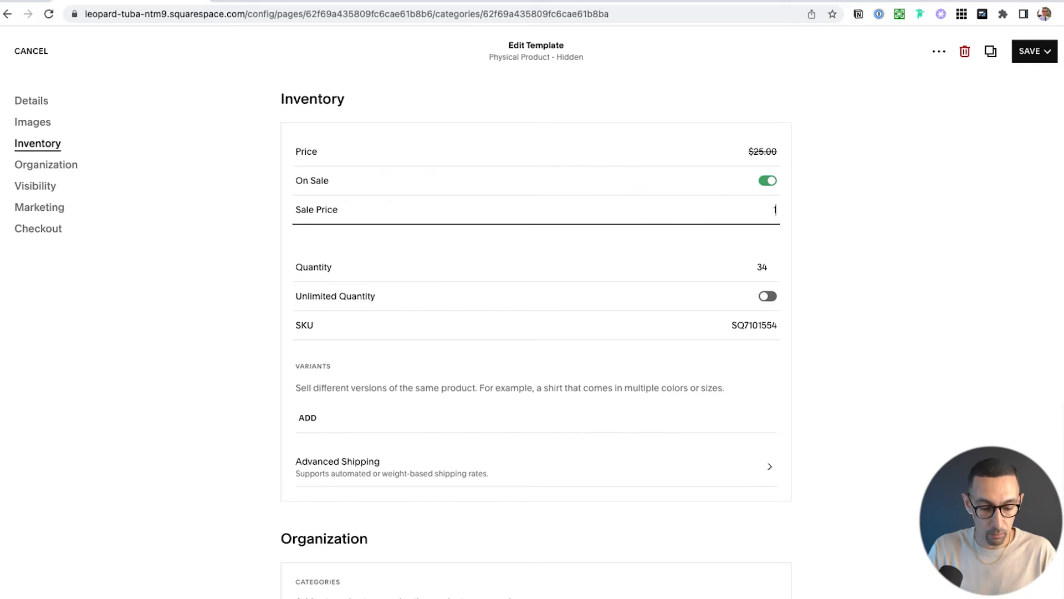
pyautogui.click(815, 224)
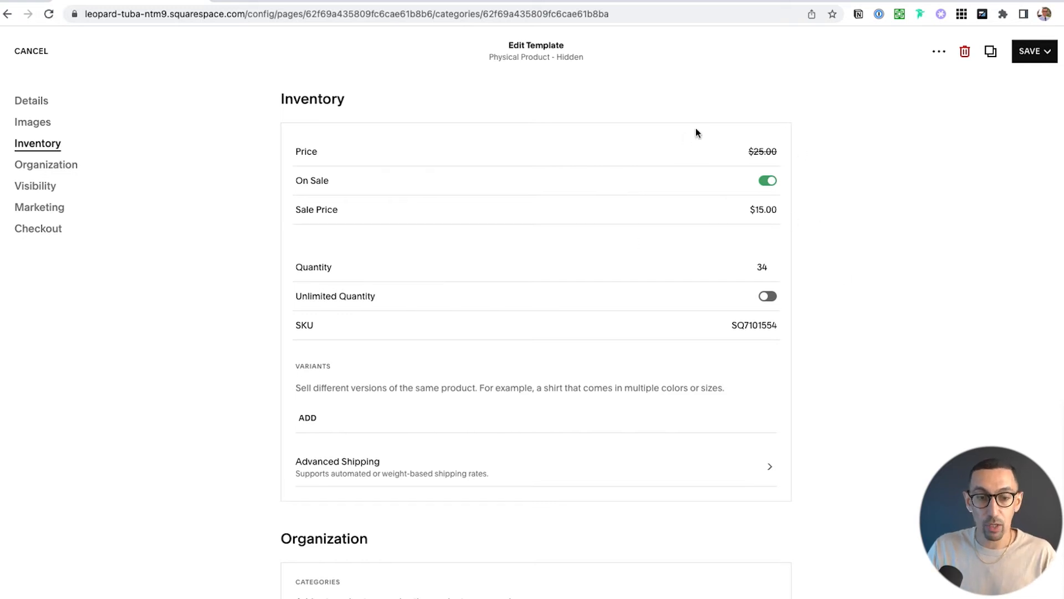
# Create the product categories Books, Clothing and Accessories and assign all three to the Template product
pyautogui.scroll(-3, 611, 303)
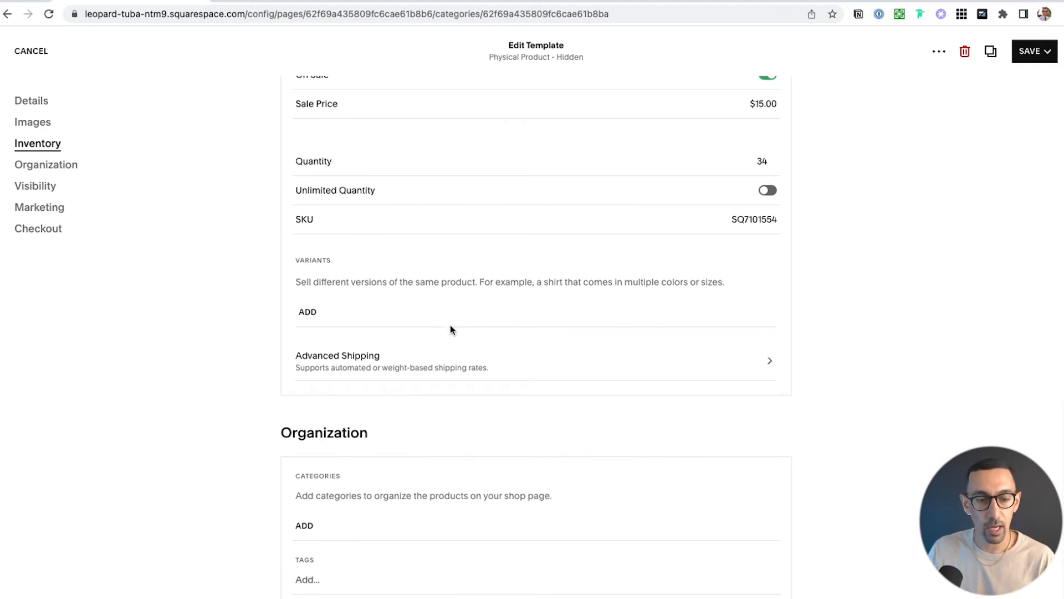
pyautogui.scroll(-4, 450, 325)
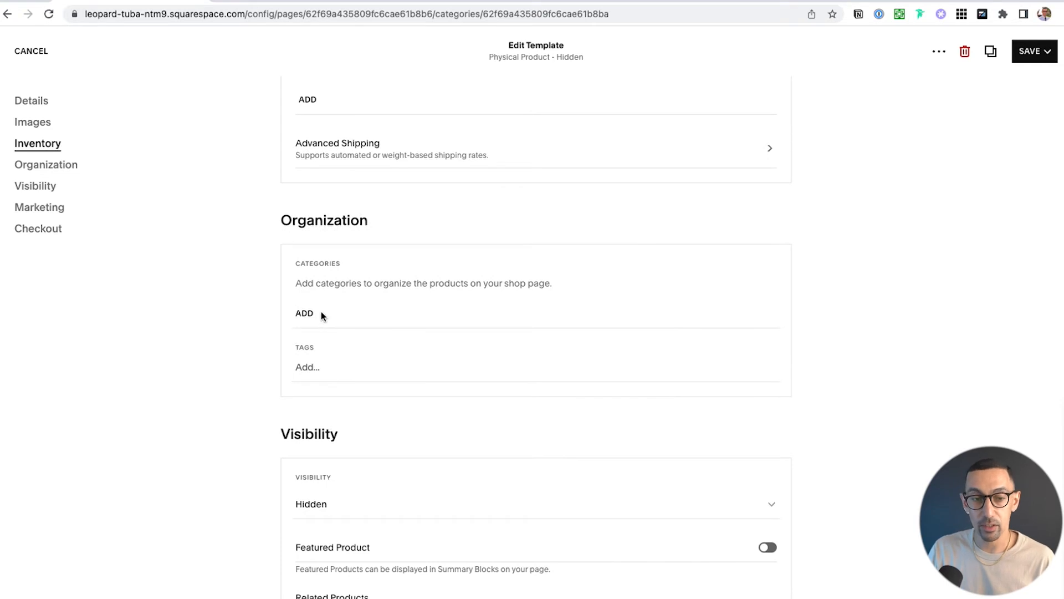
pyautogui.click(301, 314)
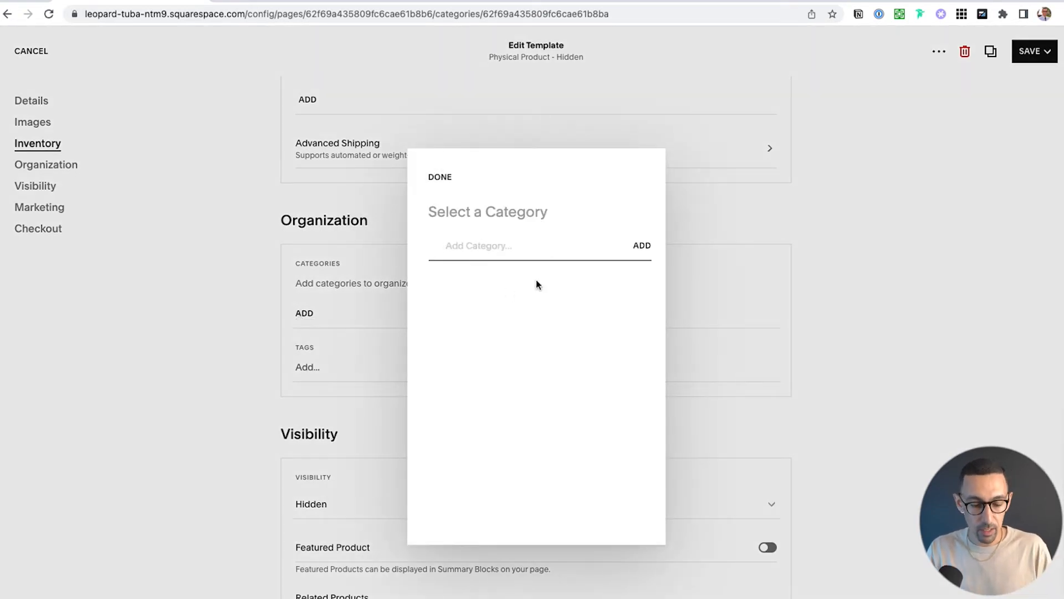
pyautogui.write('Books')
pyautogui.press('Return')
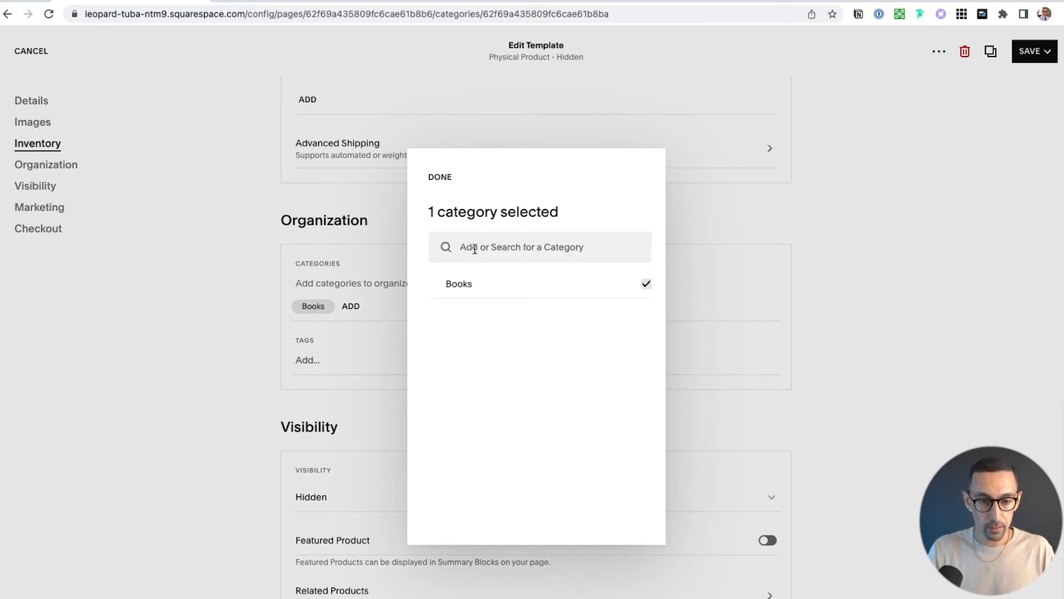
pyautogui.write('Clothing')
pyautogui.press('Return')
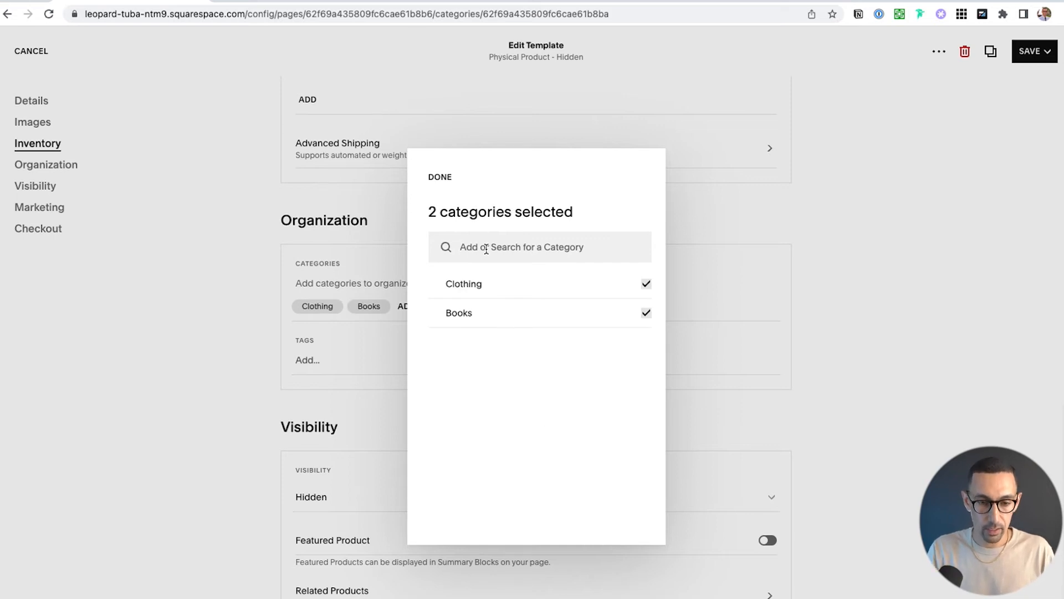
pyautogui.write('Accessories')
pyautogui.press('Return')
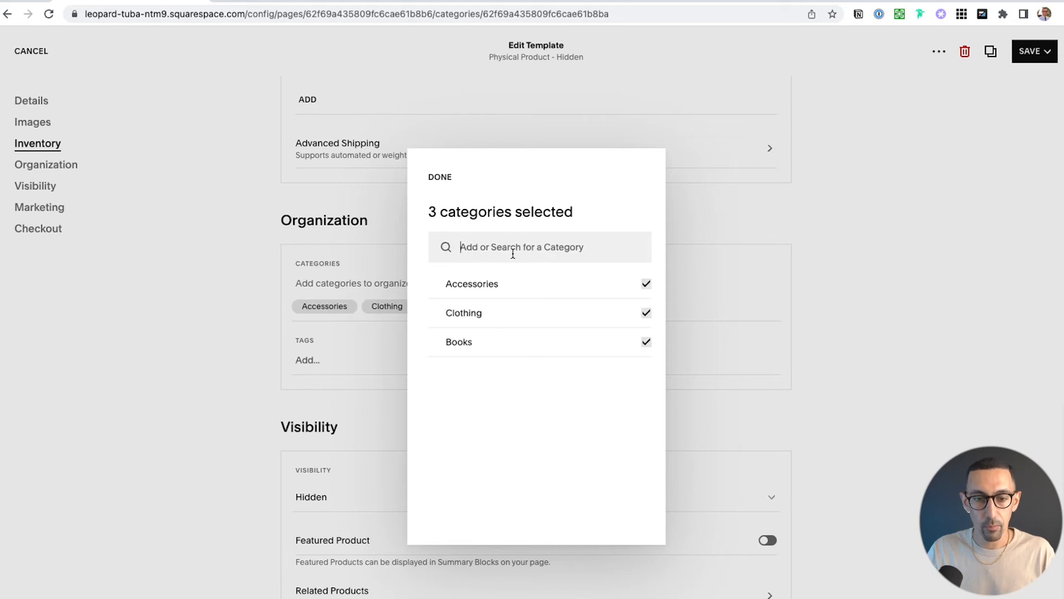
pyautogui.click(648, 286)
pyautogui.click(647, 286)
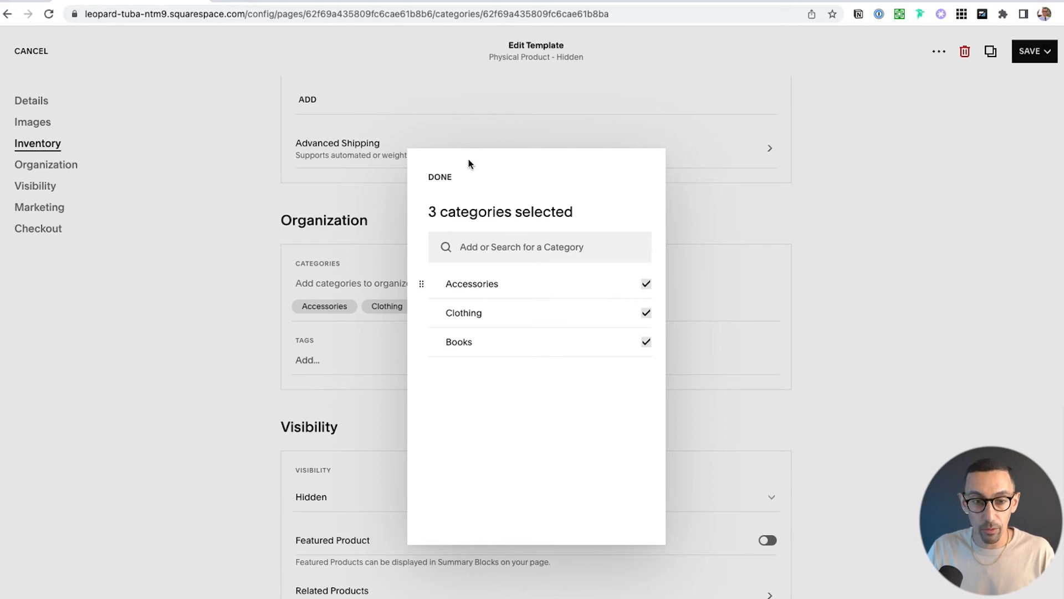
pyautogui.click(443, 174)
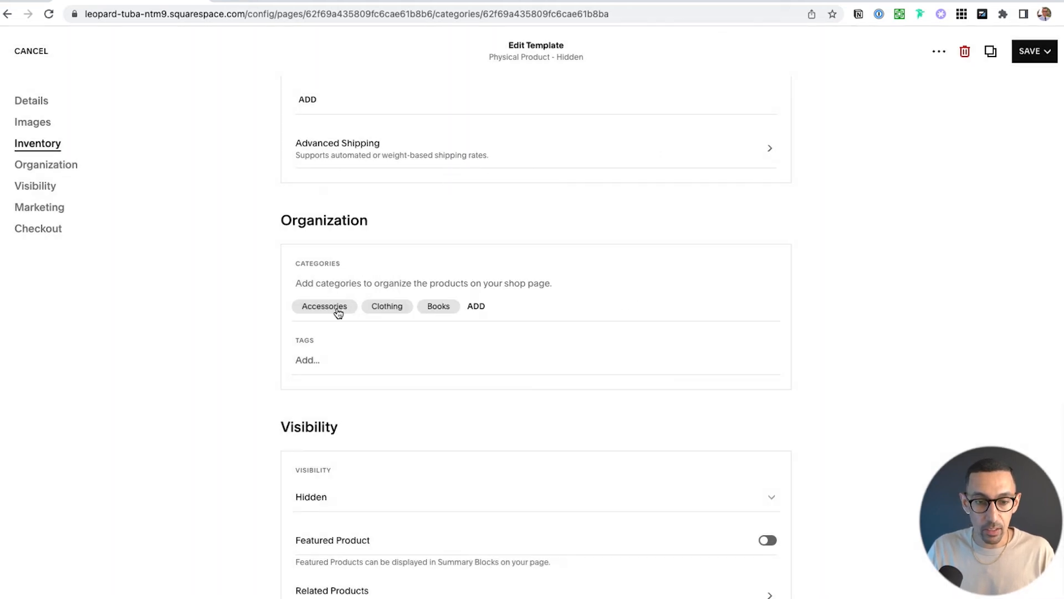
# Remove the Accessories and Books categories from the Template product, keeping only Clothing assigned
pyautogui.click(338, 310)
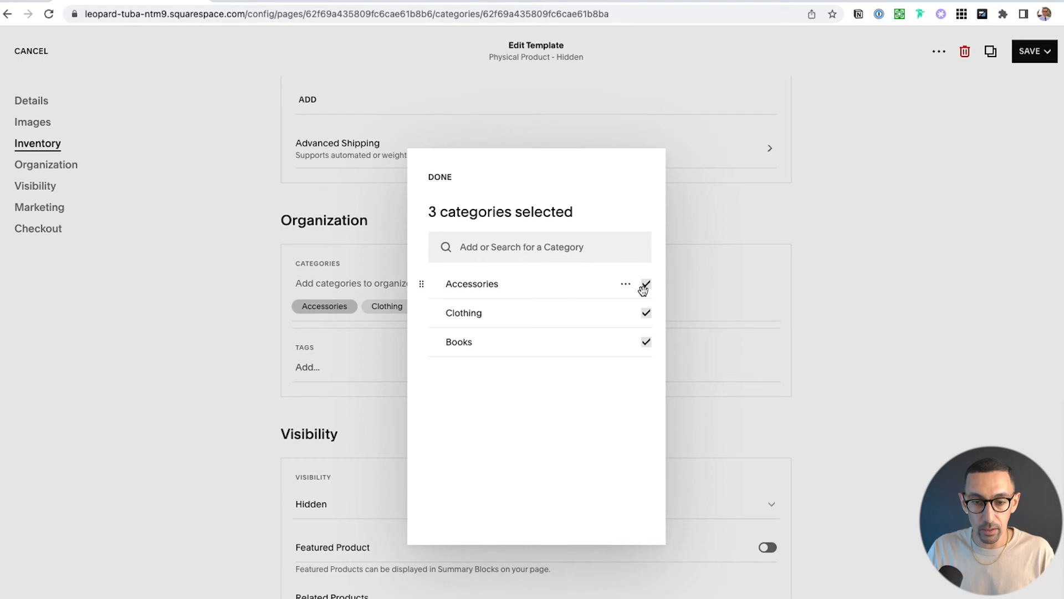
pyautogui.click(647, 285)
pyautogui.click(646, 342)
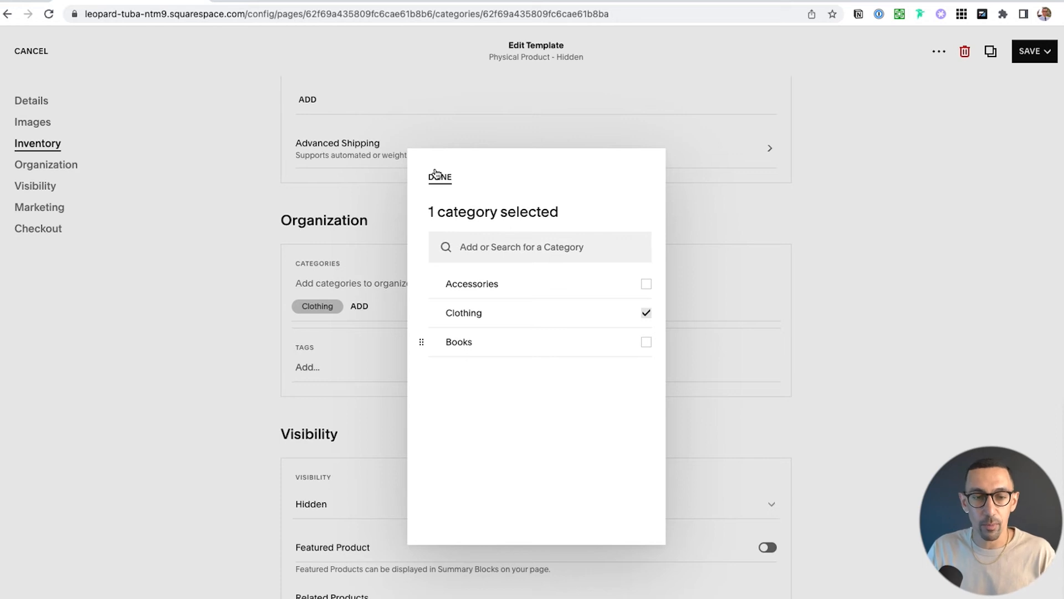
pyautogui.click(439, 176)
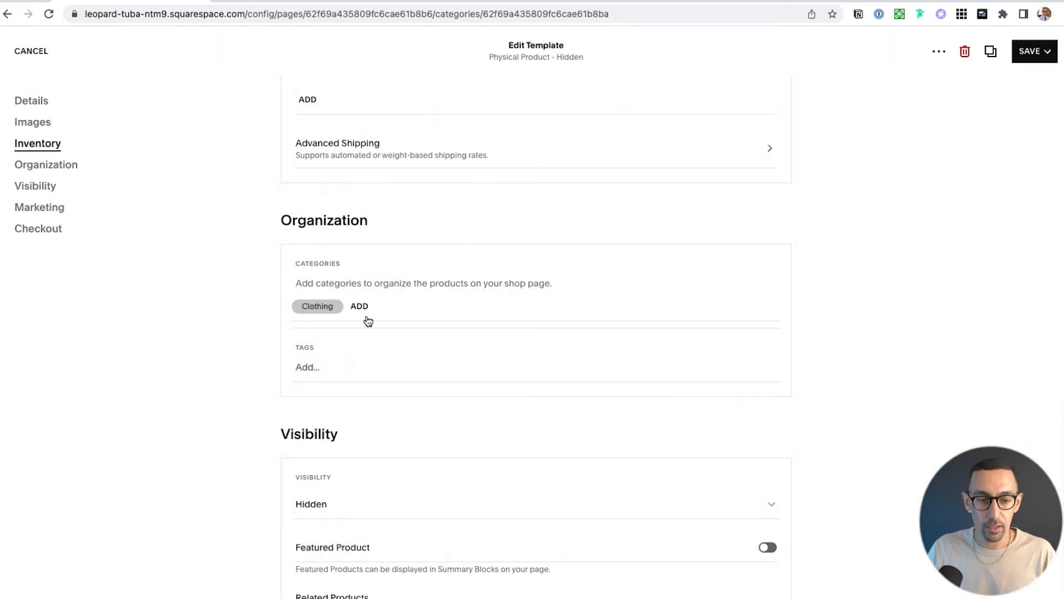
# Review the Template product's visibility, related products, marketing and checkout settings without leaving the editor
pyautogui.scroll(-3, 368, 321)
pyautogui.scroll(-4, 341, 271)
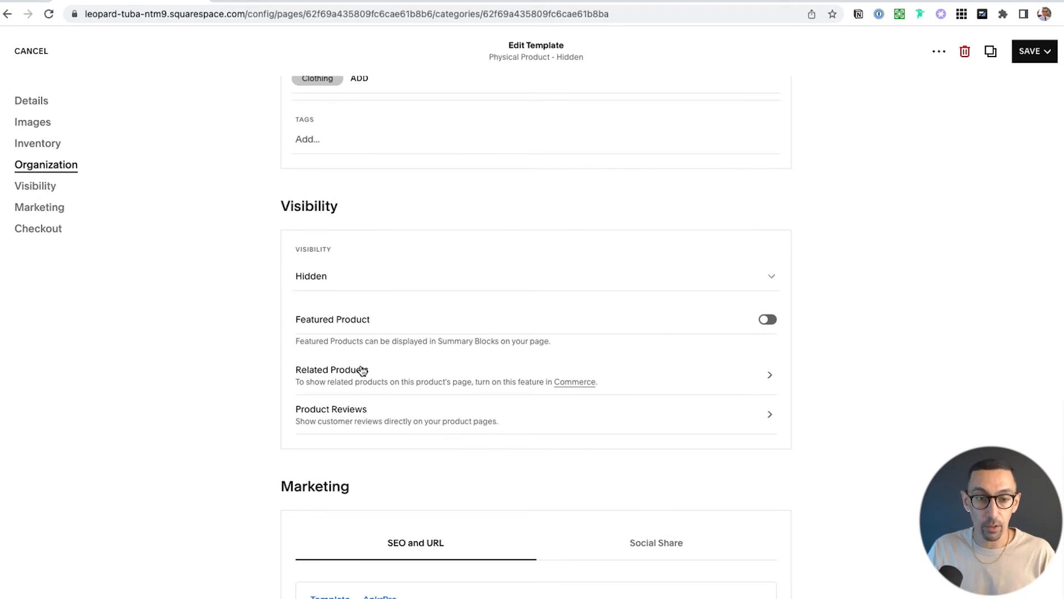
pyautogui.scroll(-2, 366, 338)
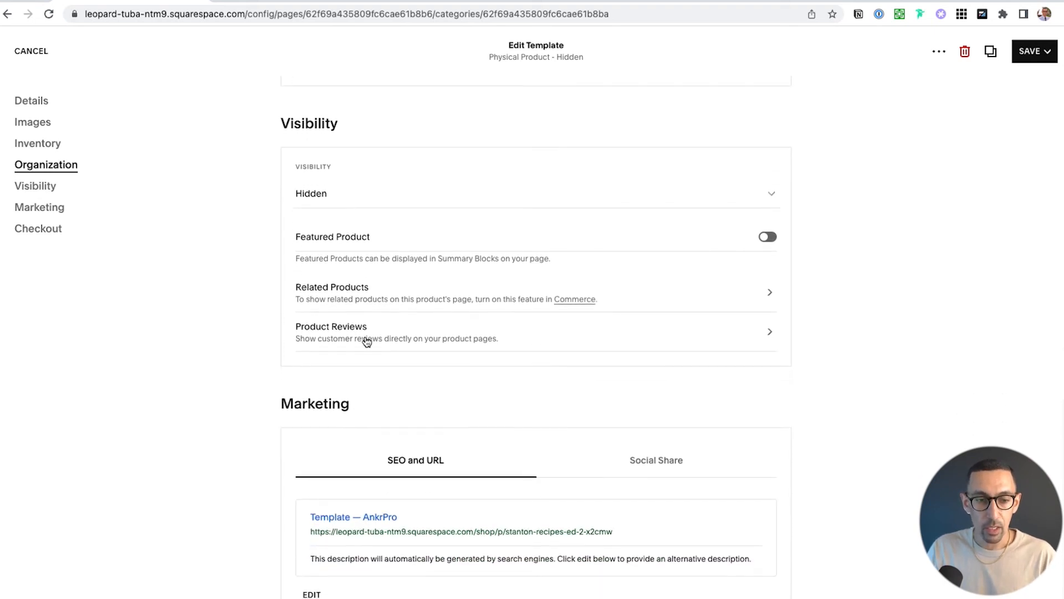
pyautogui.click(373, 290)
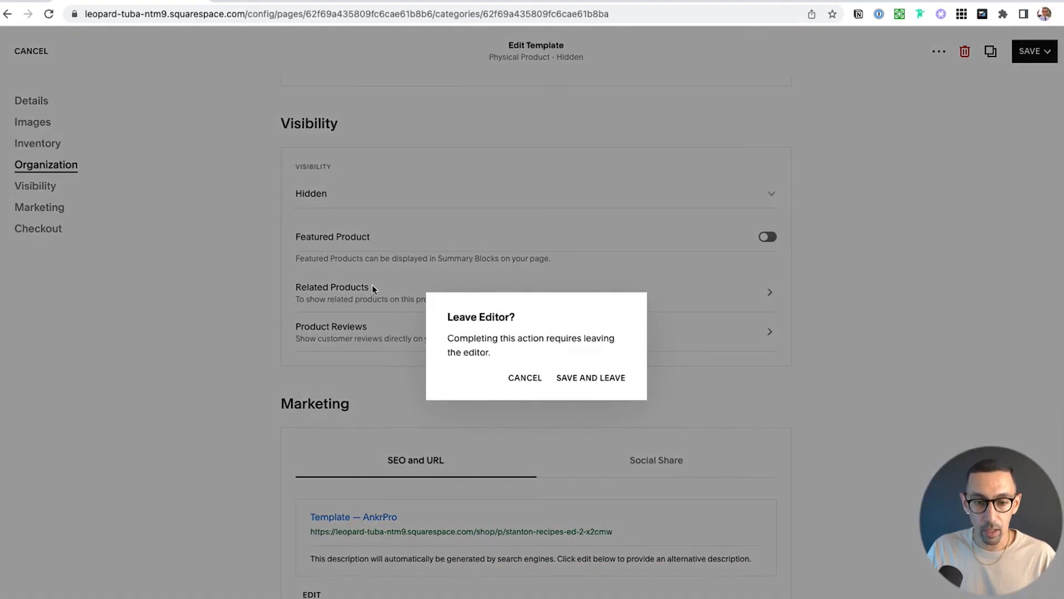
pyautogui.click(525, 377)
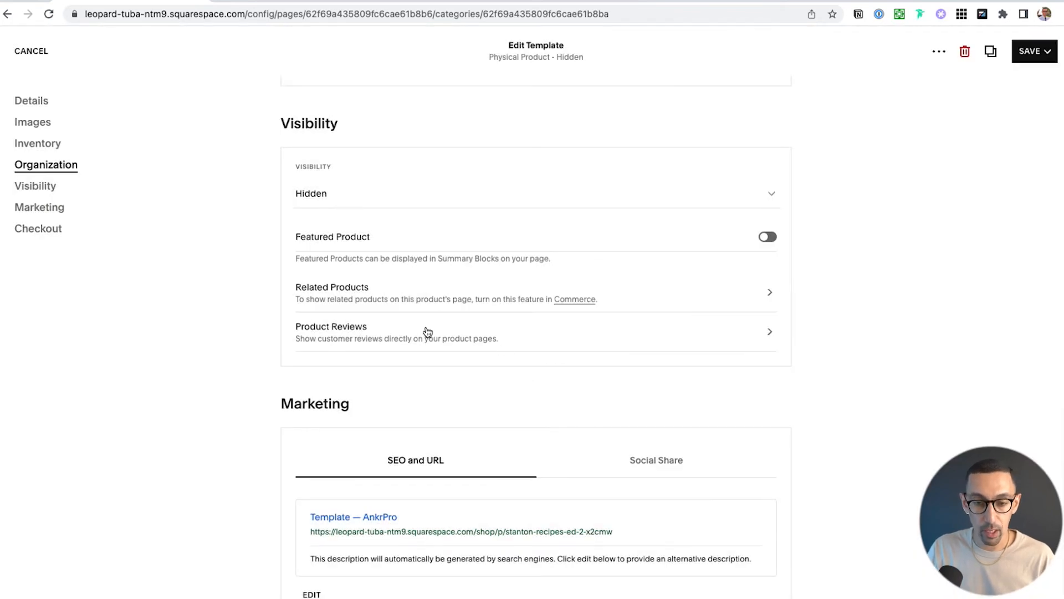
pyautogui.scroll(-1, 427, 331)
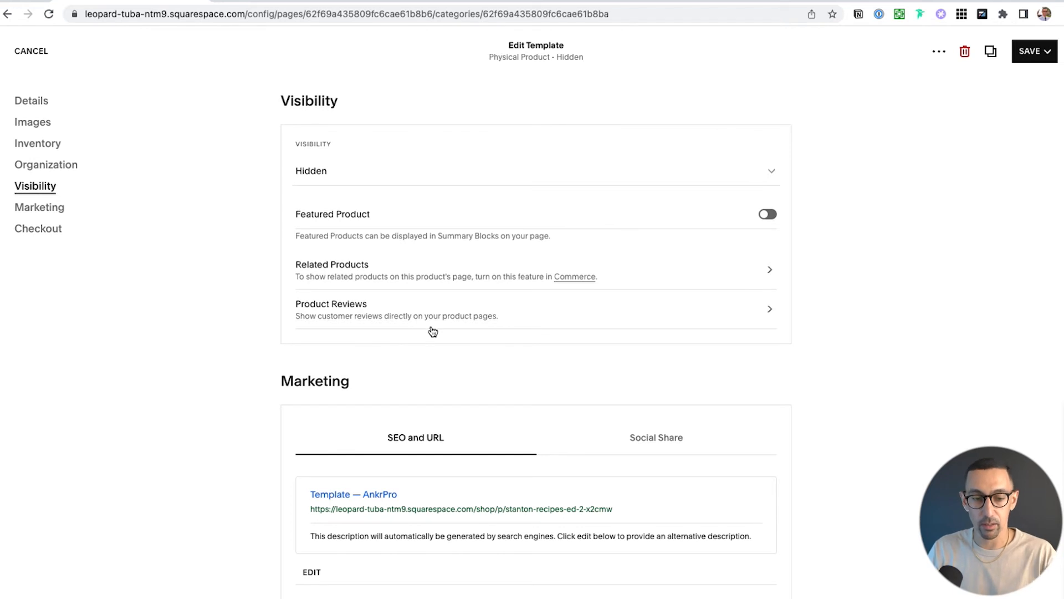
pyautogui.scroll(-3, 466, 333)
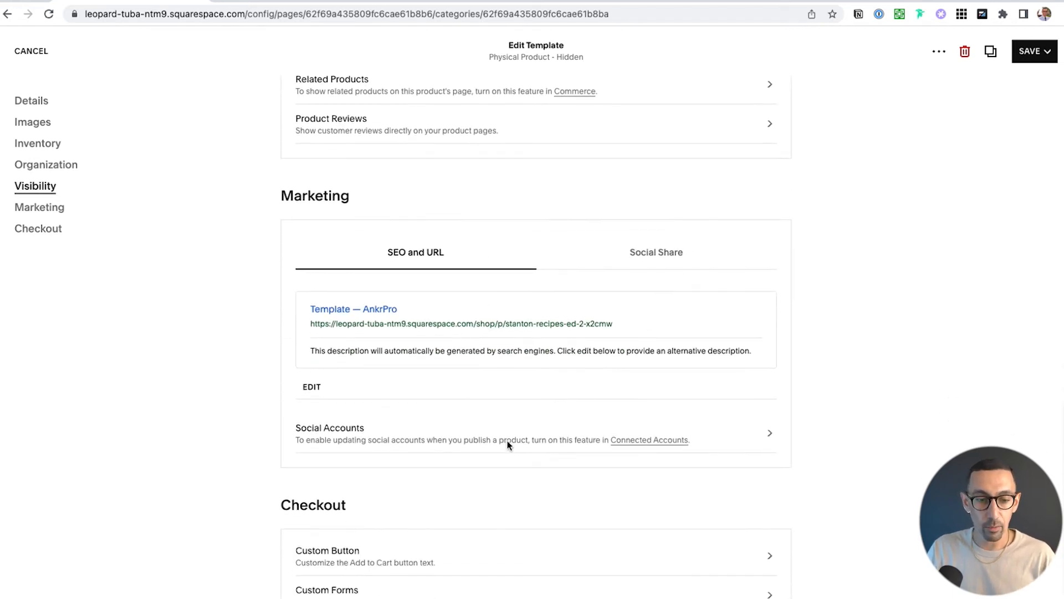
pyautogui.scroll(-6, 499, 375)
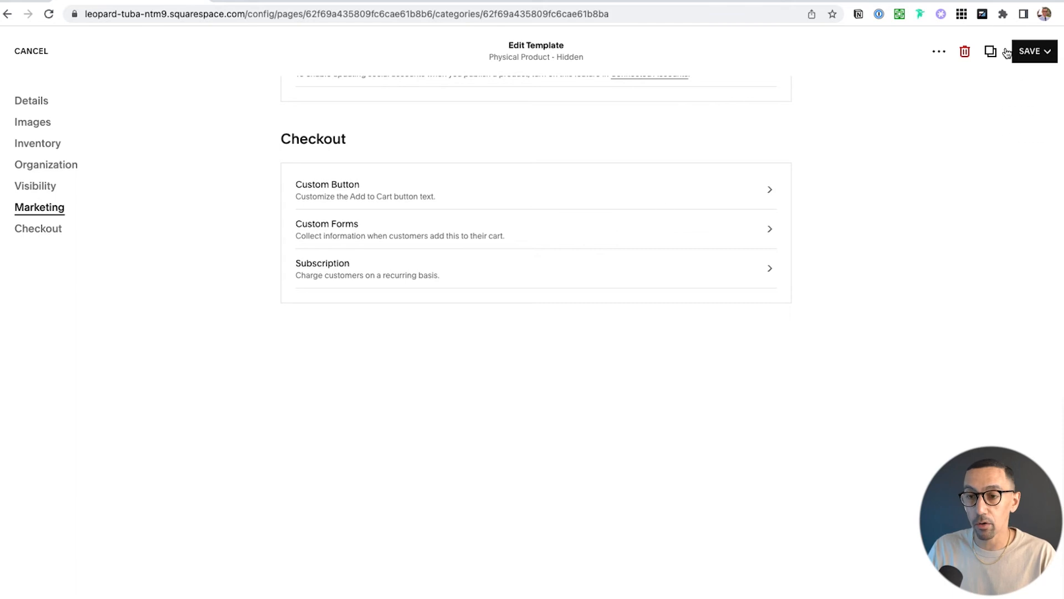
# Save the Template product without publishing it, and duplicate it from its product editor
pyautogui.click(1044, 50)
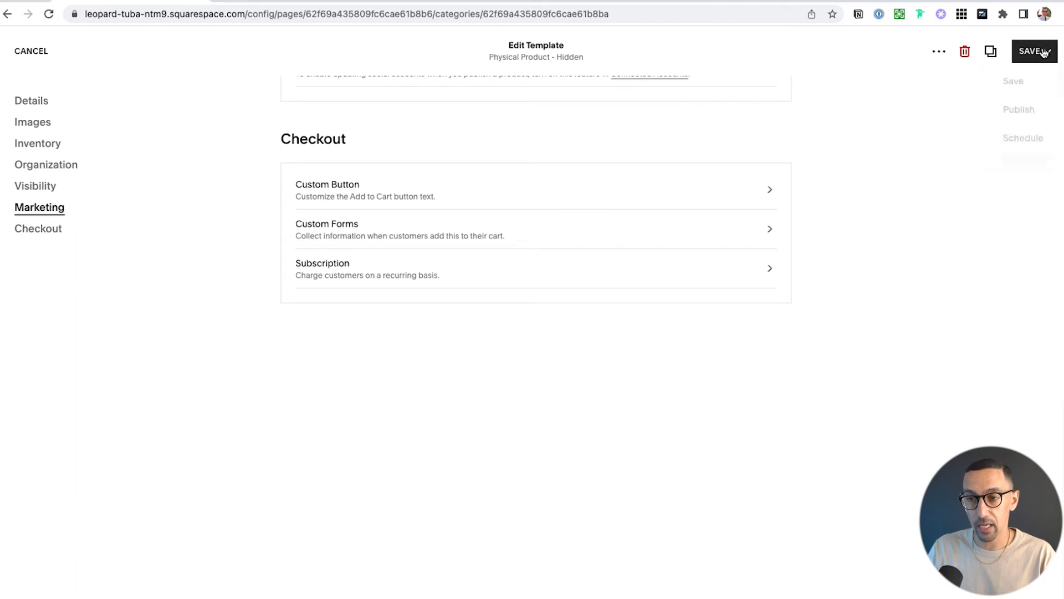
pyautogui.click(1014, 82)
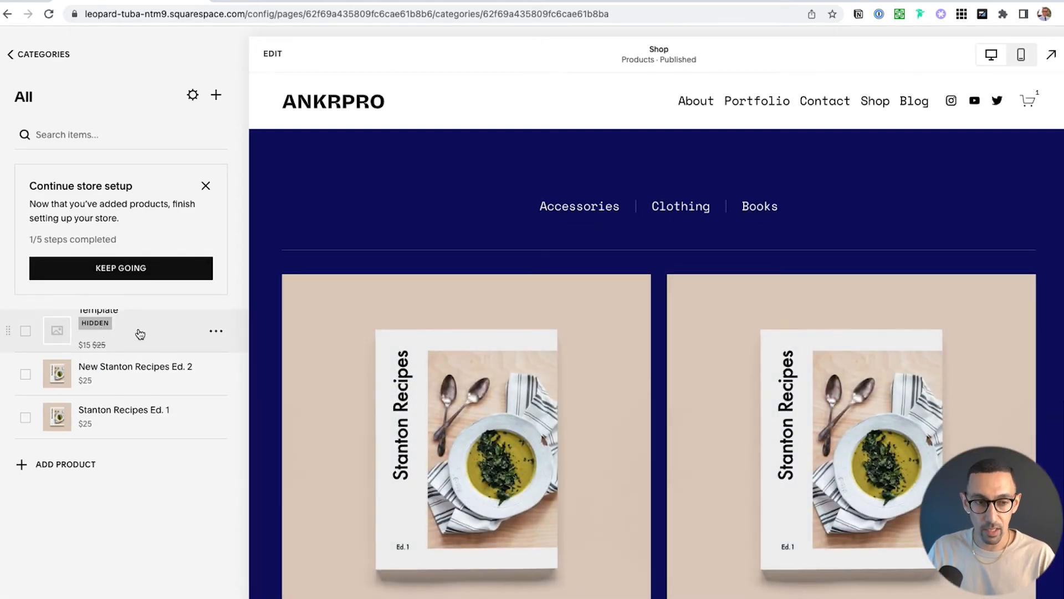
pyautogui.click(216, 330)
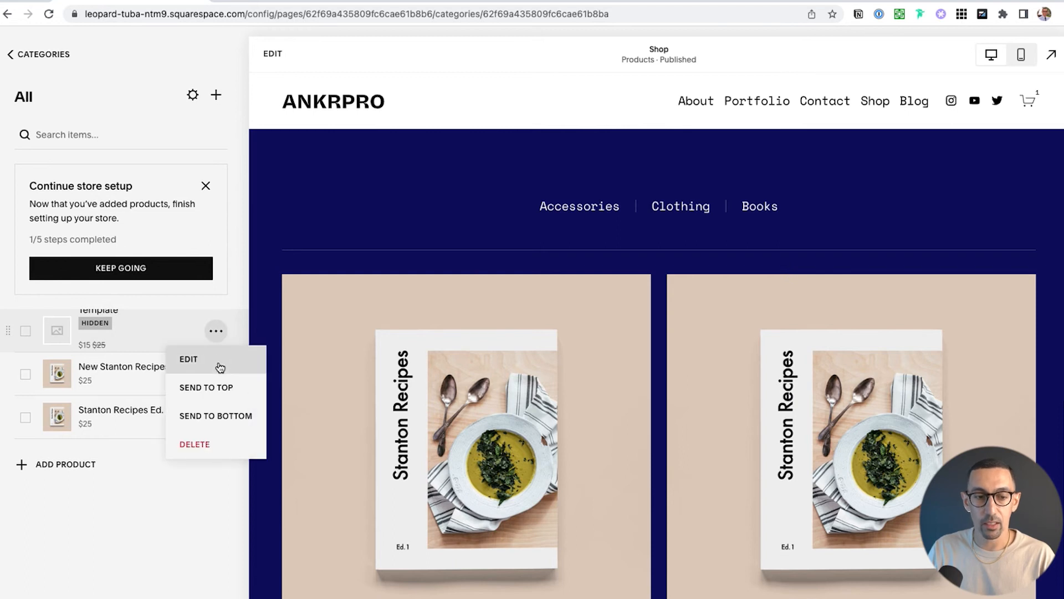
pyautogui.click(220, 366)
pyautogui.click(992, 51)
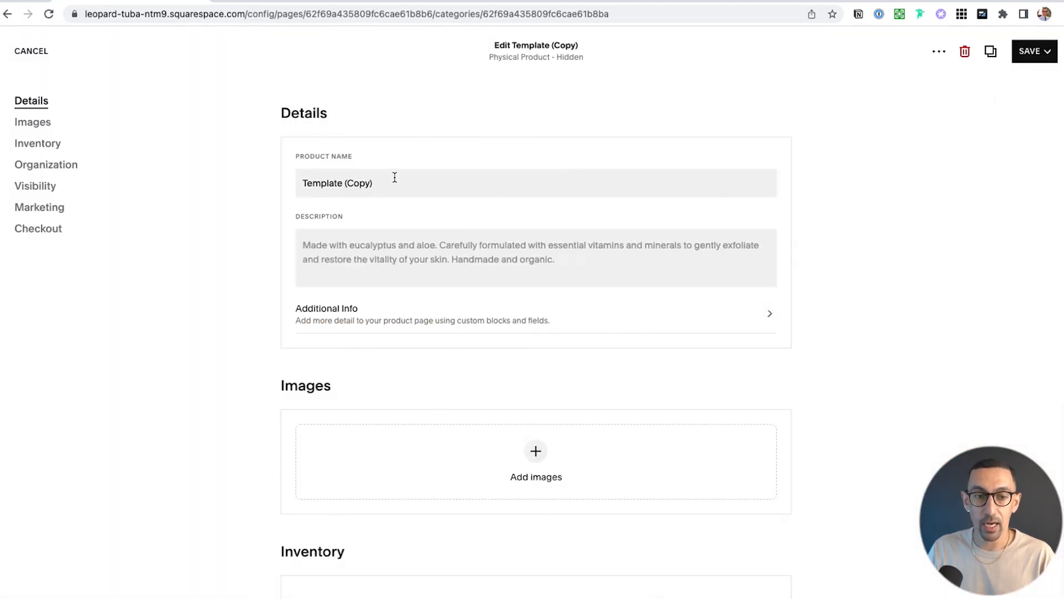
# Check the details, inventory, category, visibility and marketing settings carried over to the Template copy
pyautogui.click(396, 182)
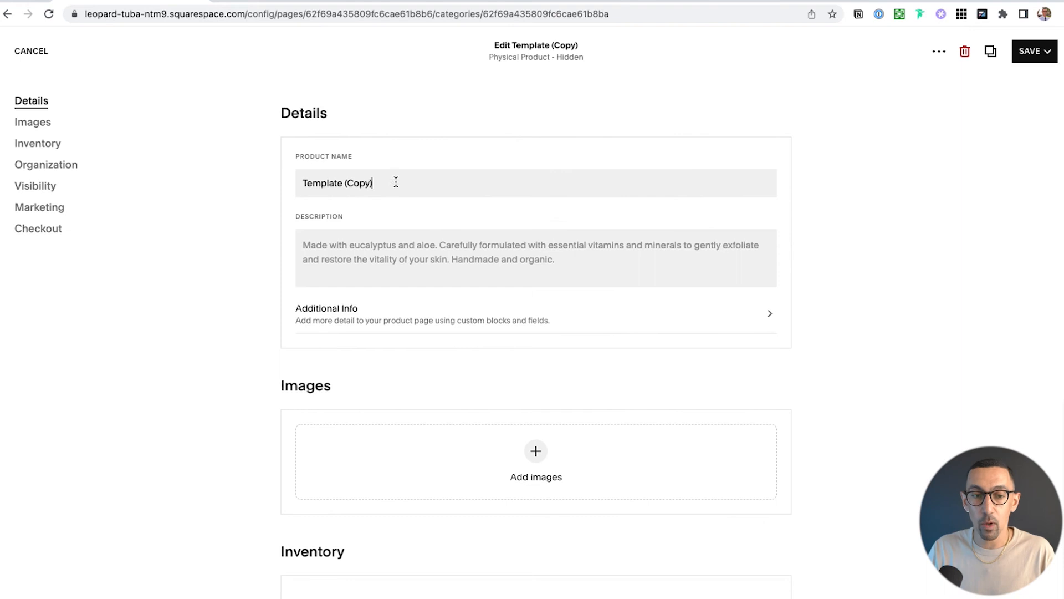
pyautogui.scroll(-10, 417, 270)
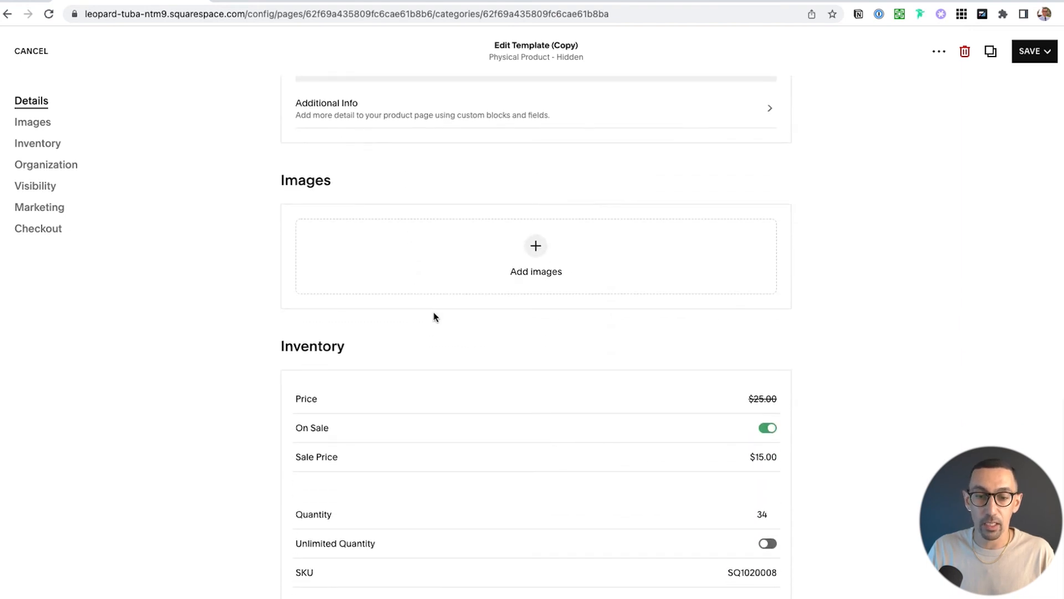
pyautogui.scroll(1, 434, 316)
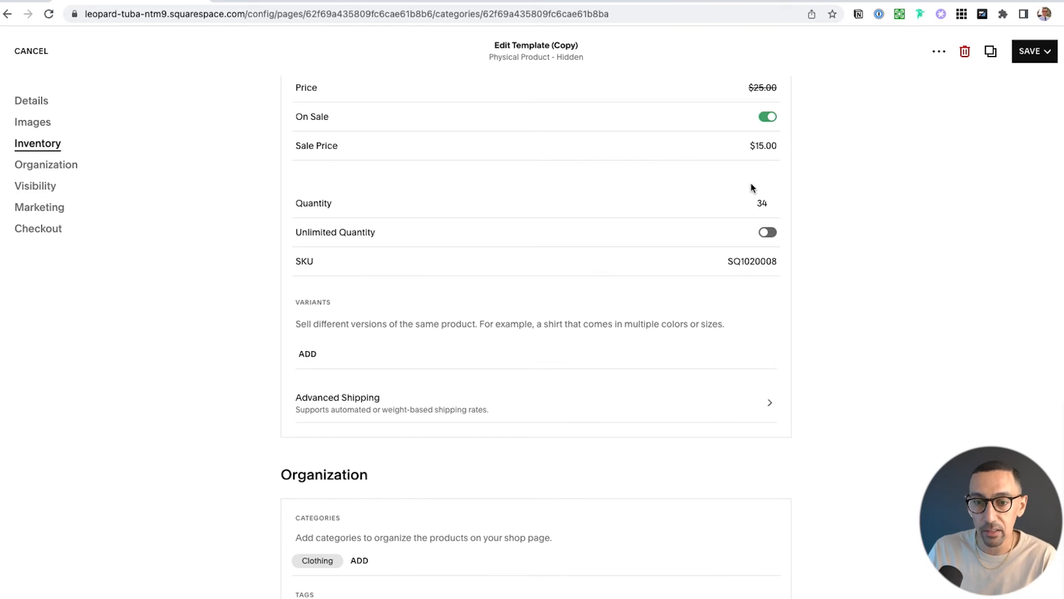
pyautogui.scroll(-1, 753, 189)
pyautogui.scroll(-5, 759, 153)
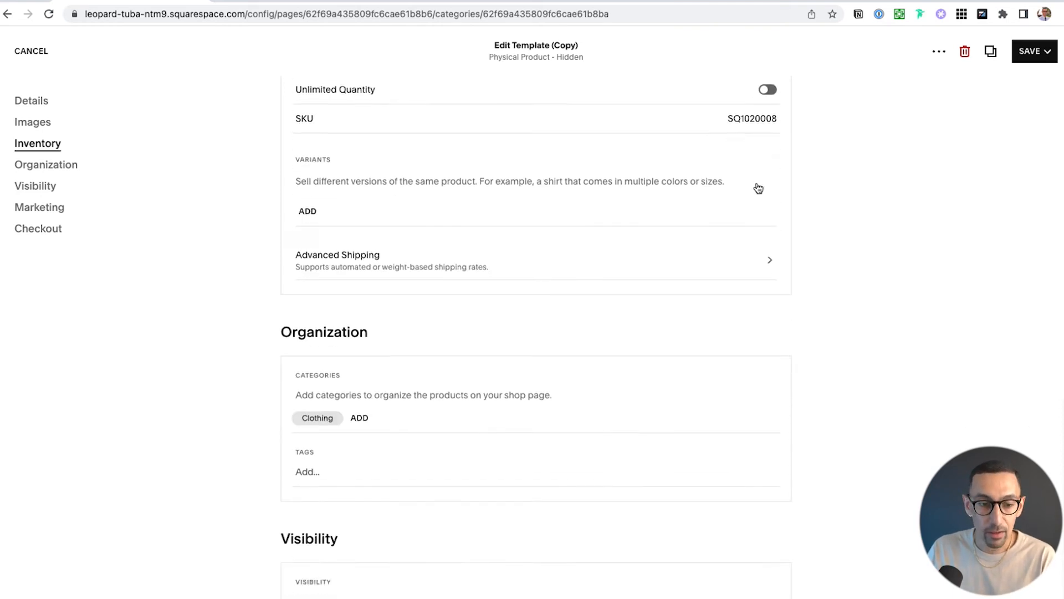
pyautogui.scroll(-5, 551, 266)
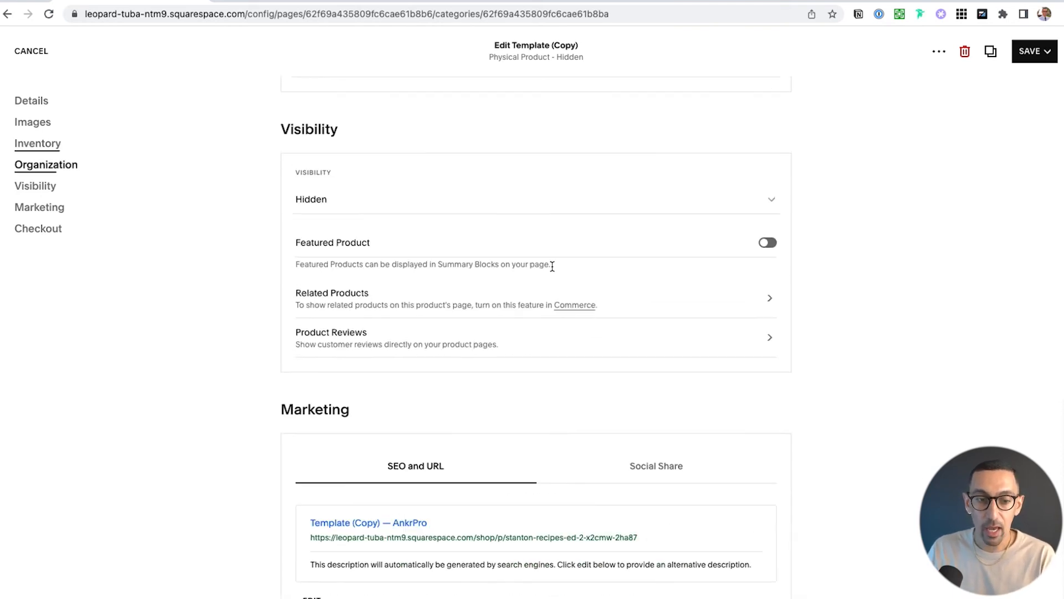
pyautogui.scroll(-5, 450, 300)
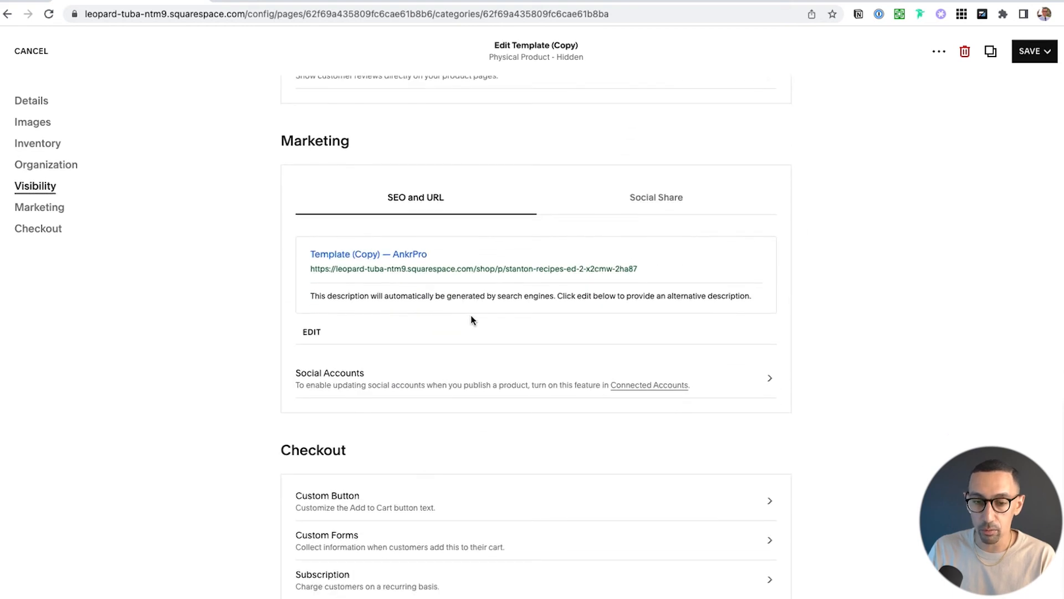